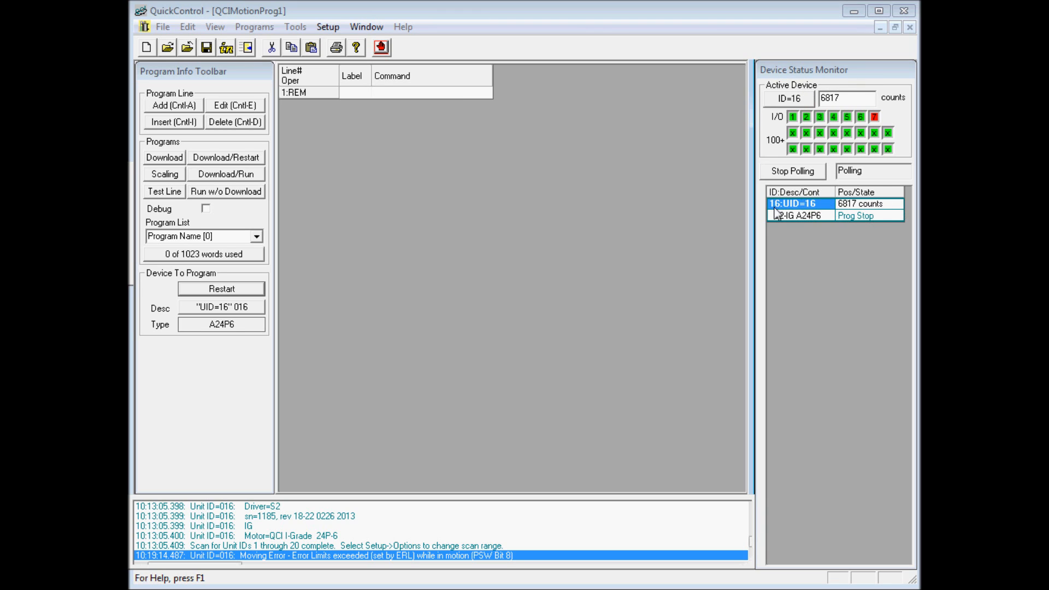
Select the UID=16 device in the status monitor, open the Control Panel for it and move the panel clear of the monitor.
click(796, 215)
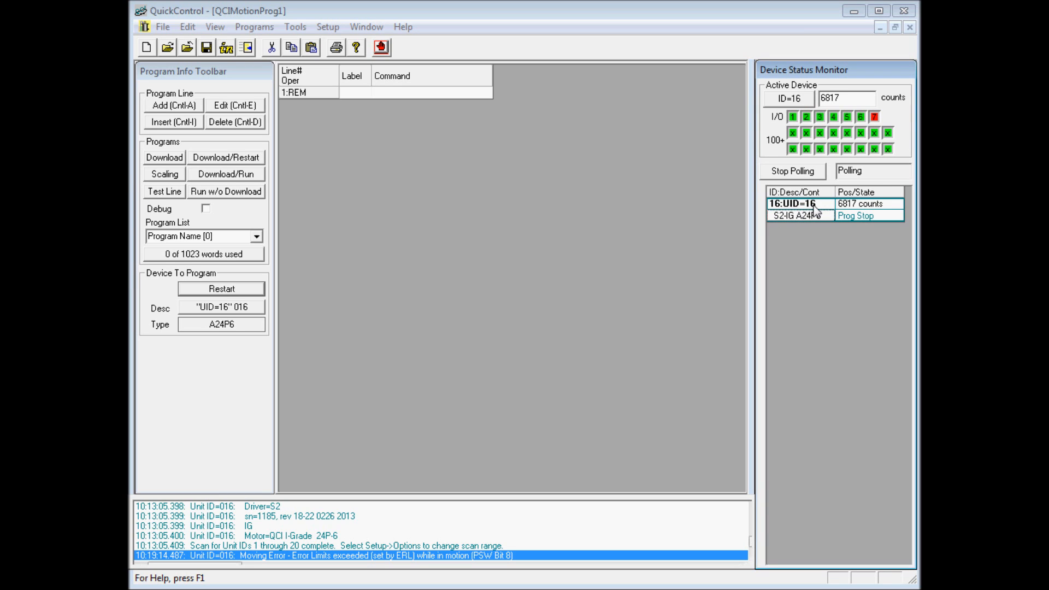
click(818, 204)
click(855, 217)
click(301, 28)
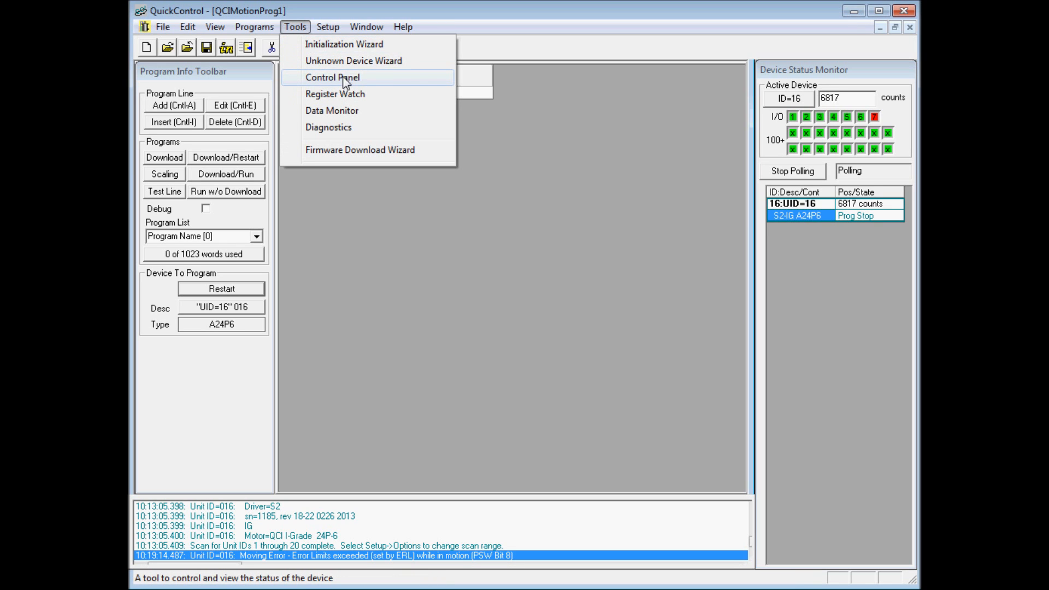
click(358, 80)
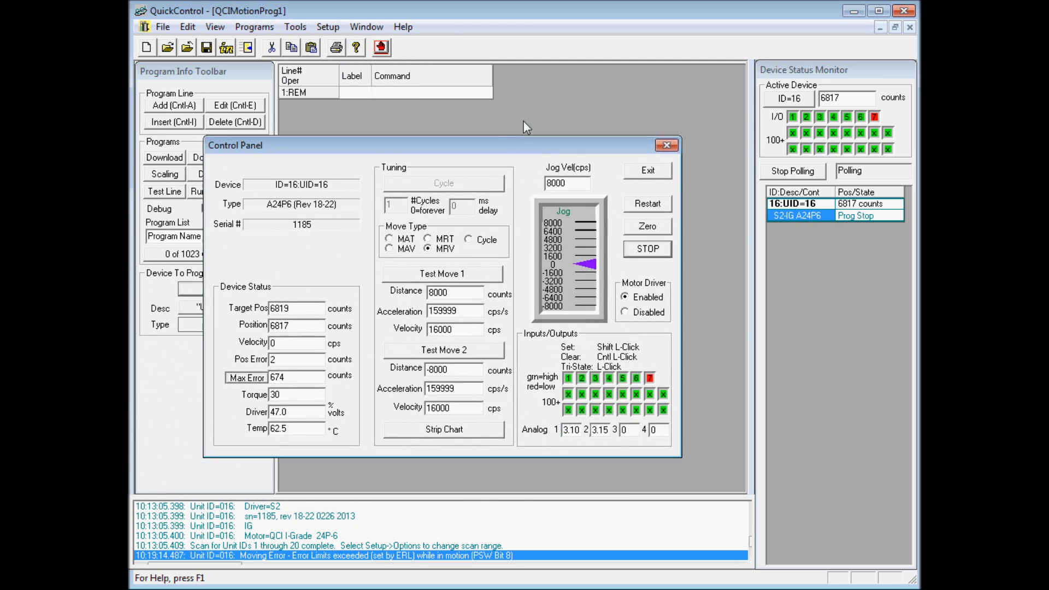
drag(357, 152, 448, 129)
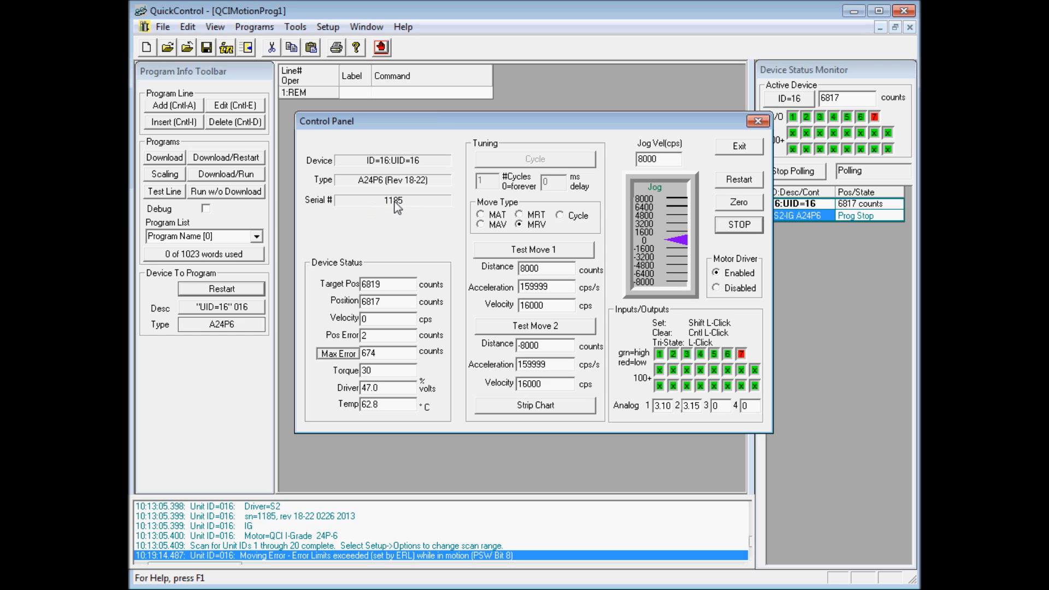
drag(427, 119, 415, 98)
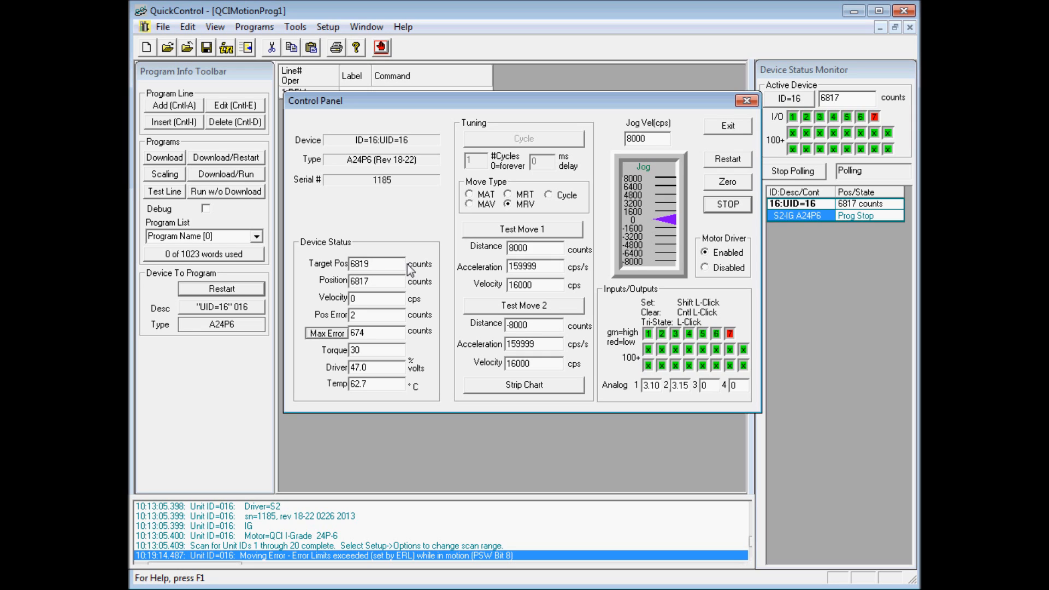
Compare the tuning parameters for the MAT and MRT move types, and return the move type to MRV.
click(399, 281)
click(490, 197)
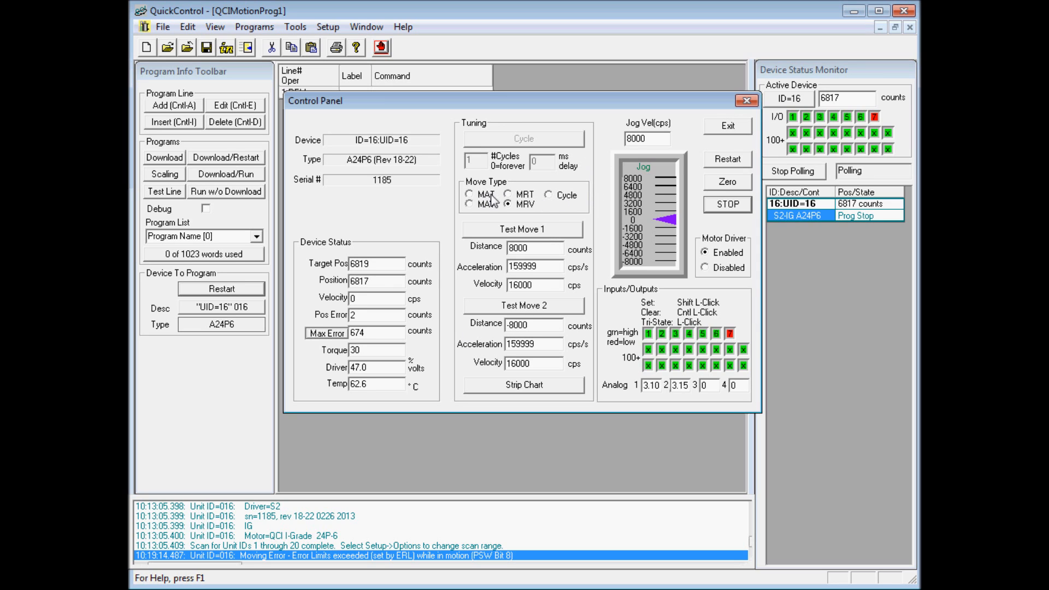
click(523, 196)
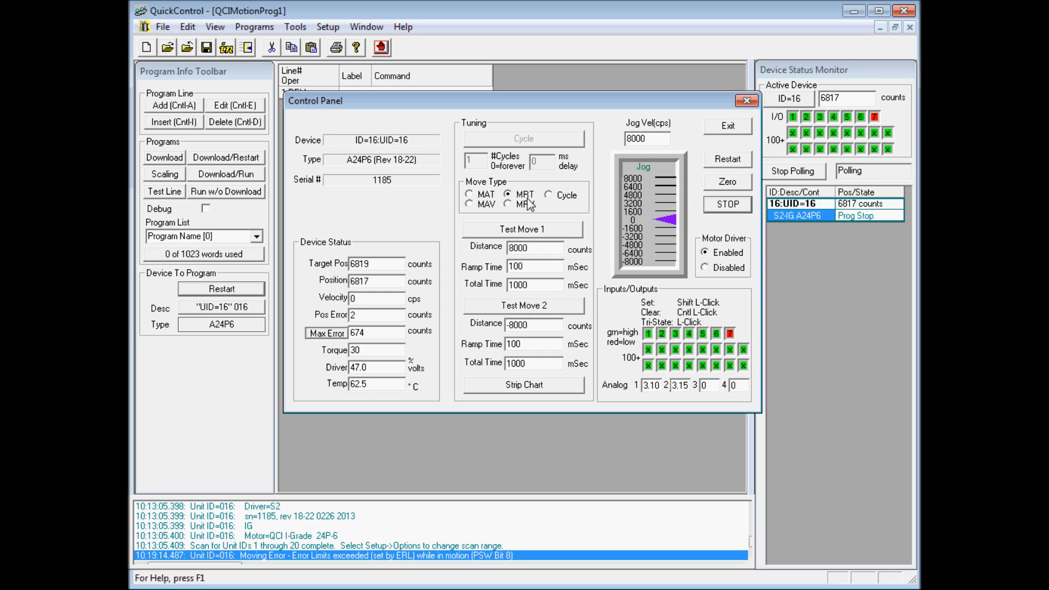
click(524, 205)
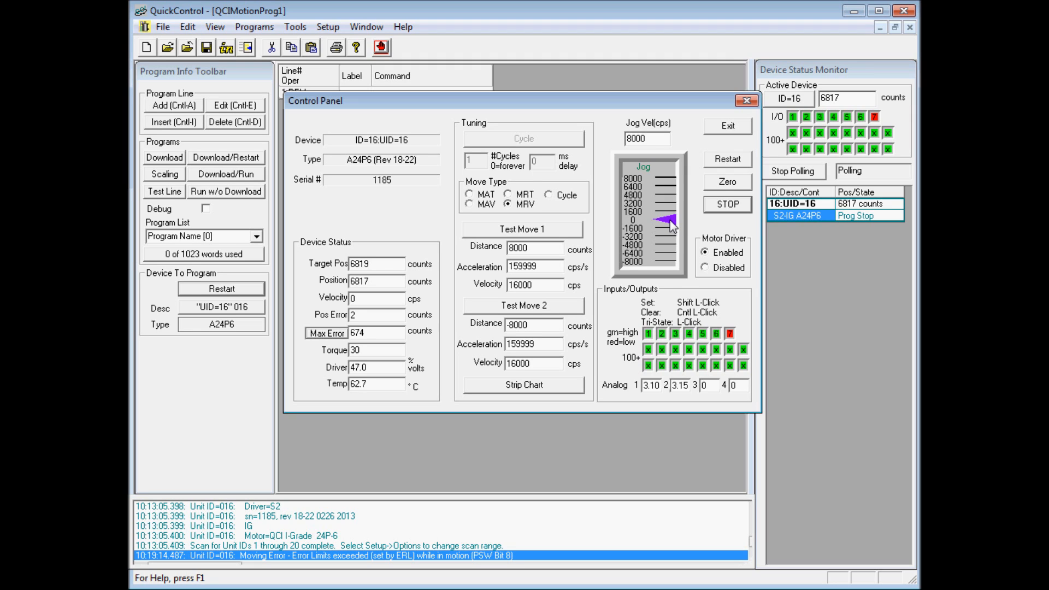
Jog the motor forward at up to about 3200 cps and in reverse at about 1600 cps.
drag(670, 220, 675, 202)
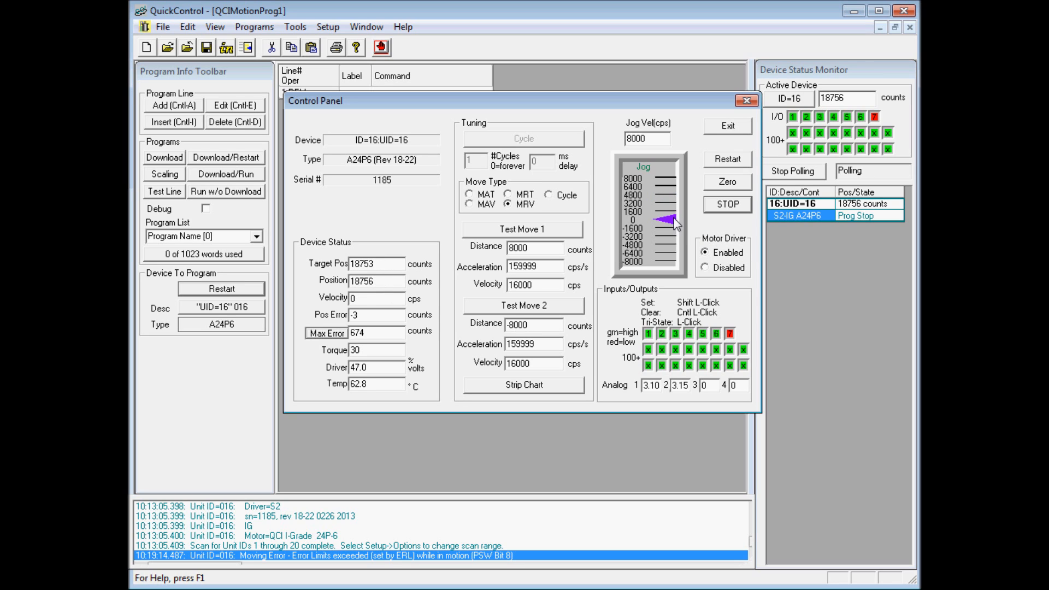
mouse_move(675, 215)
mouse_down()
mouse_move(675, 203)
mouse_move(672, 229)
mouse_up()
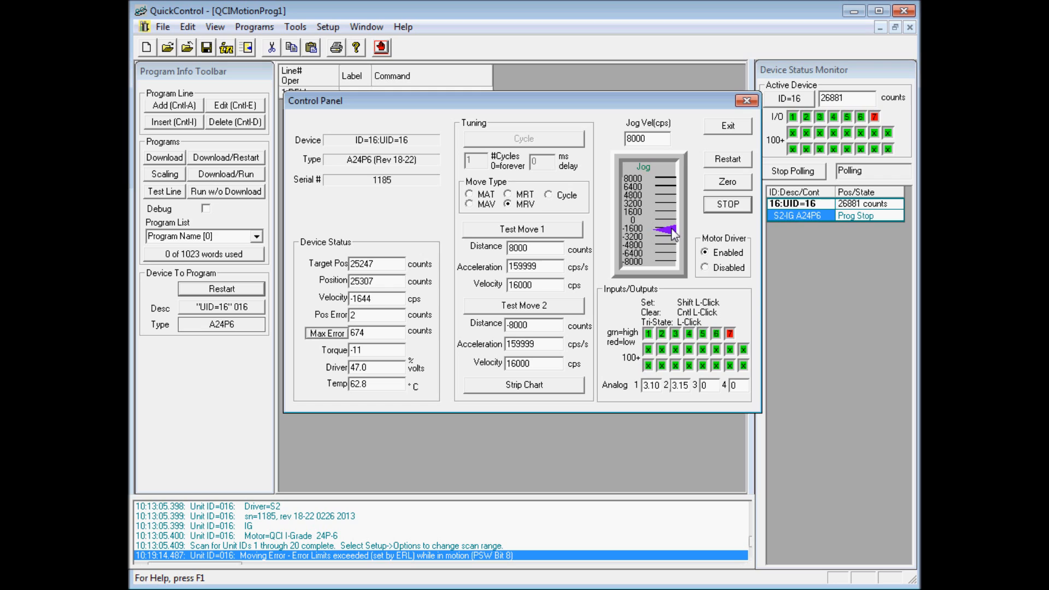
drag(673, 229, 672, 229)
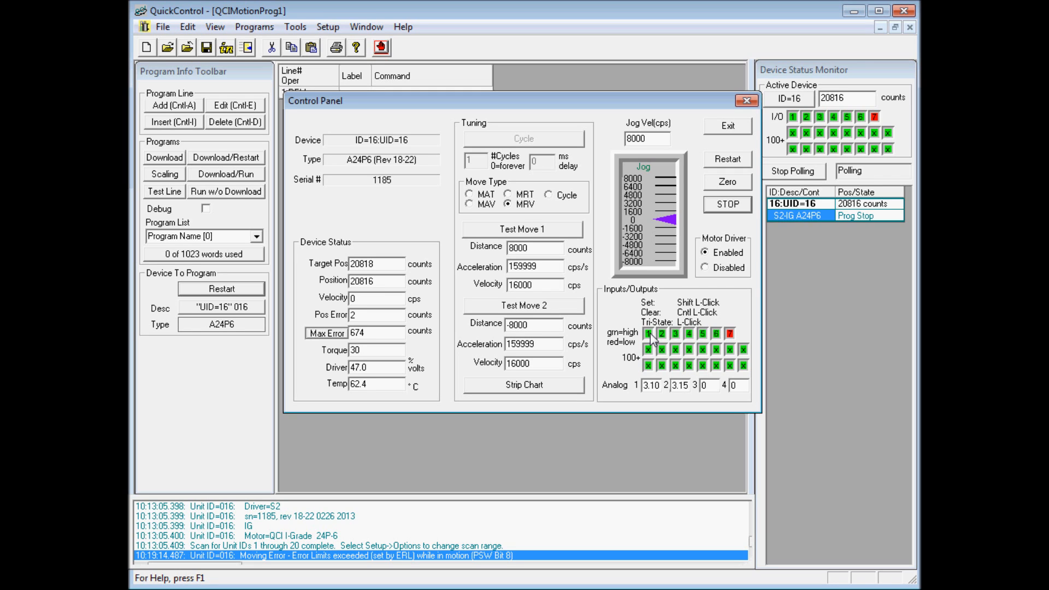
Operate I/O 1 from the Control Panel, restart the device and close the panel.
ctrl+click(648, 334)
shift+click(648, 334)
click(746, 160)
click(746, 101)
Open Register Watch, resize its window beside the Device Status Monitor and compare the Actual Position reading in both.
click(295, 27)
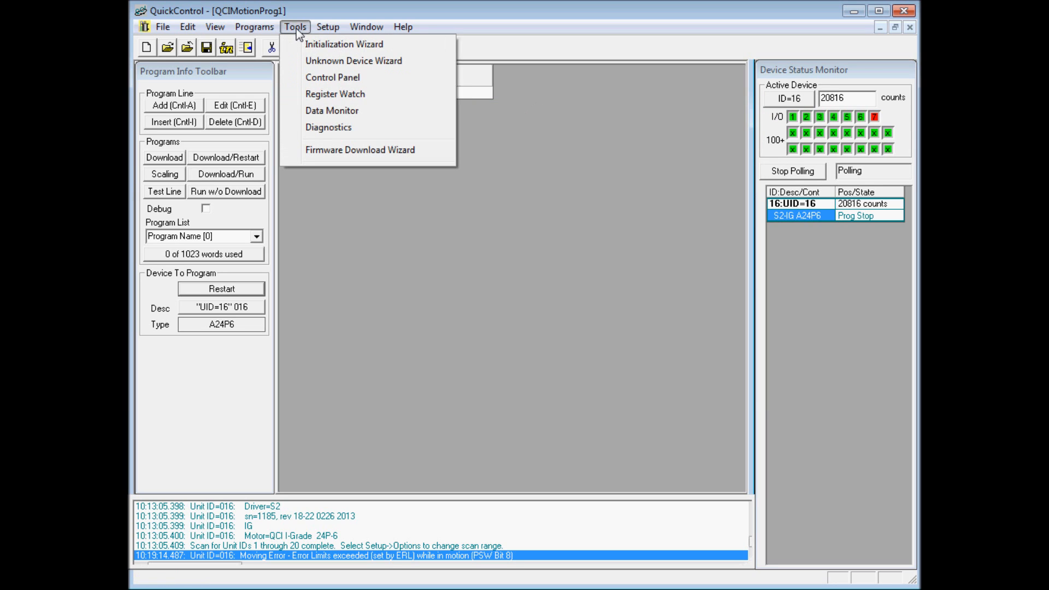
click(378, 96)
drag(677, 39, 567, 89)
drag(724, 211, 784, 246)
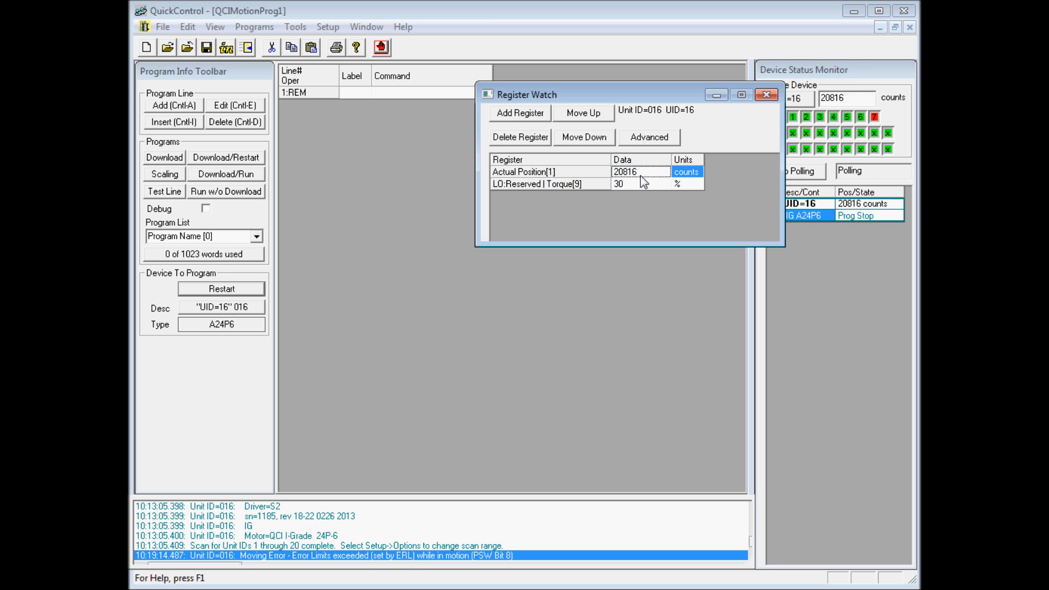
drag(649, 94, 620, 97)
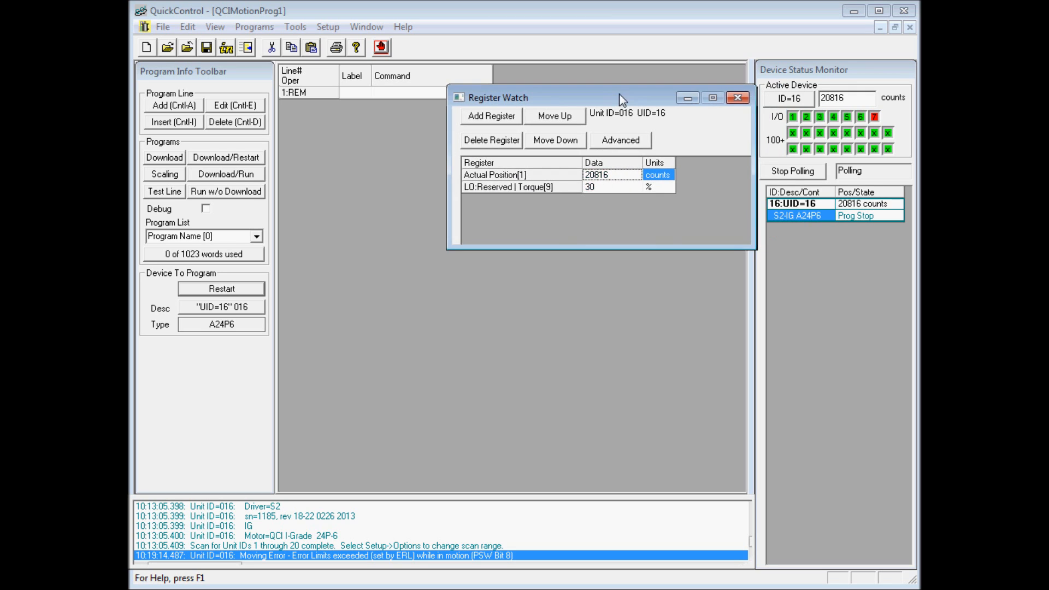
click(848, 96)
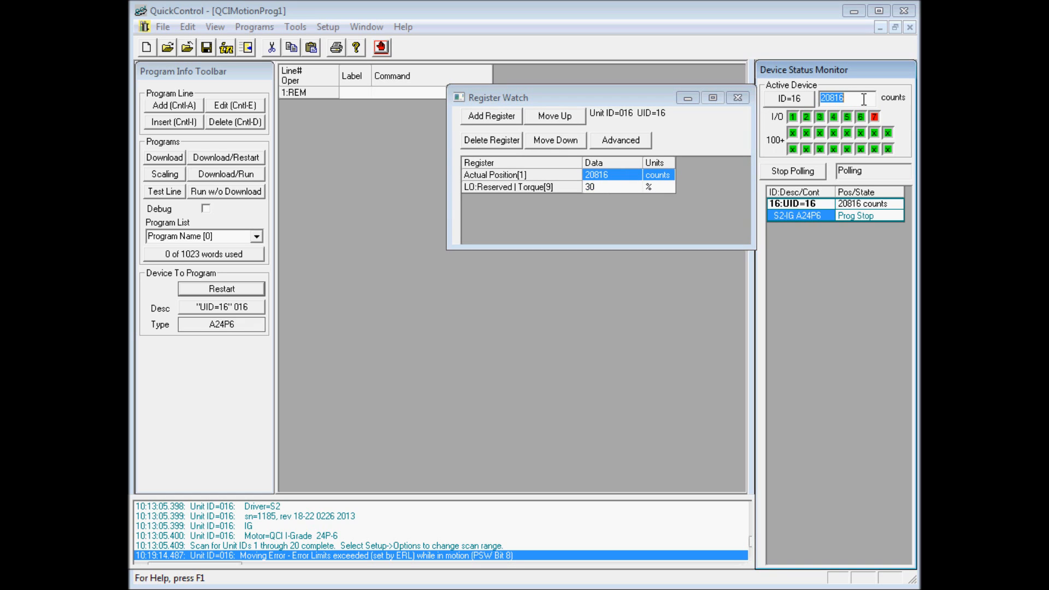
click(600, 184)
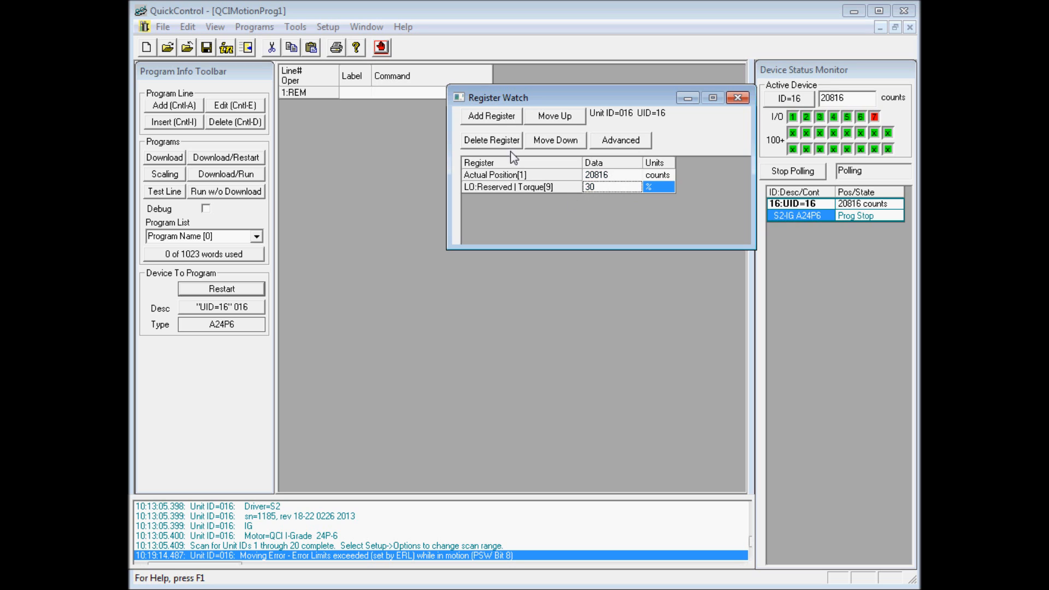
Add the lower word of the Max Position Error | Current Position Error (6) register to the watch list in Position format.
click(486, 116)
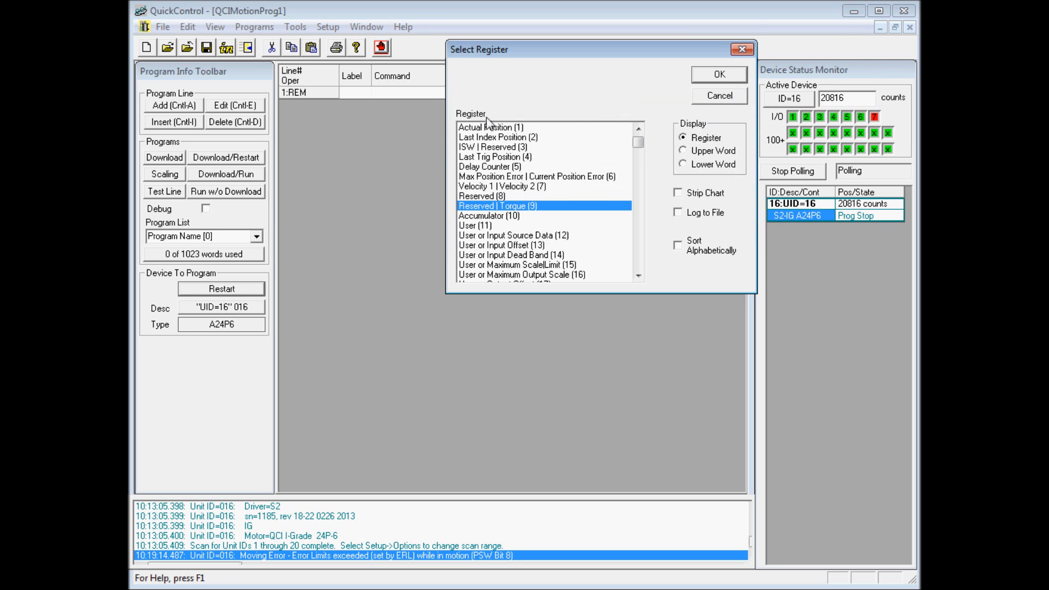
click(572, 188)
scroll(572, 188, down, 2)
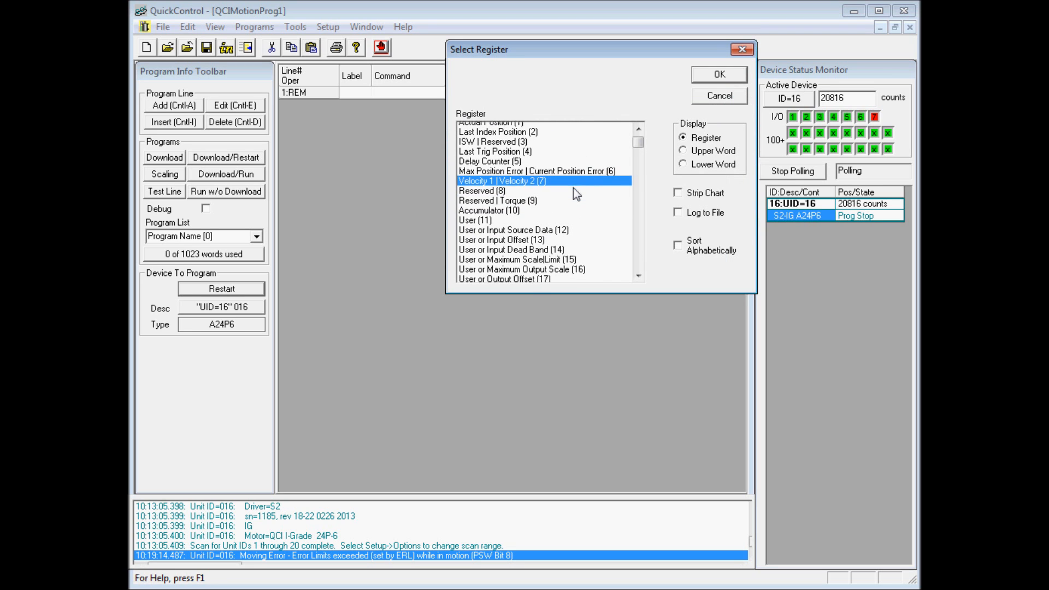
click(571, 188)
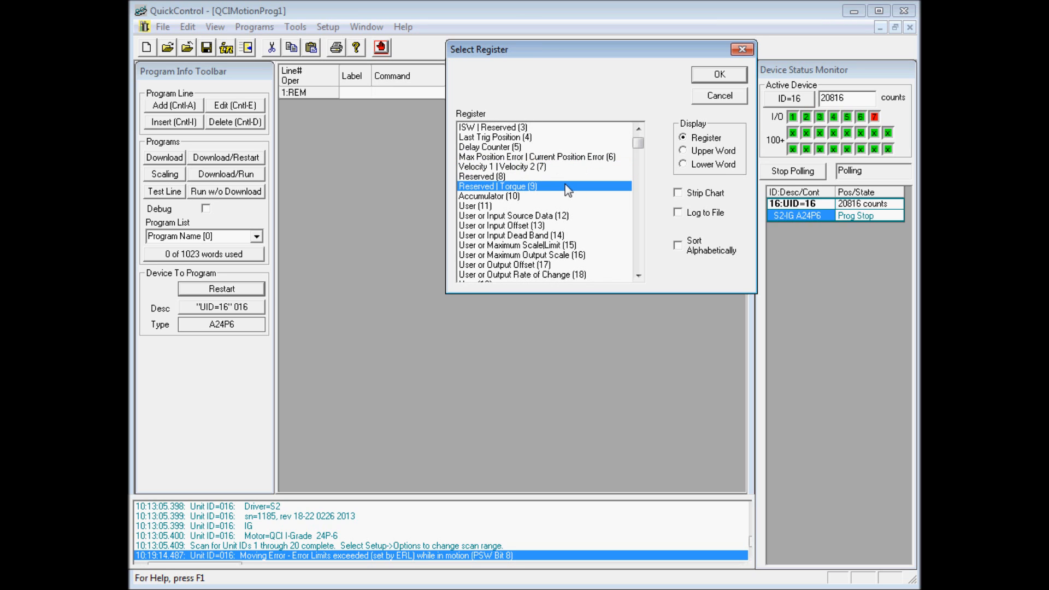
scroll(568, 184, up, 1)
click(569, 185)
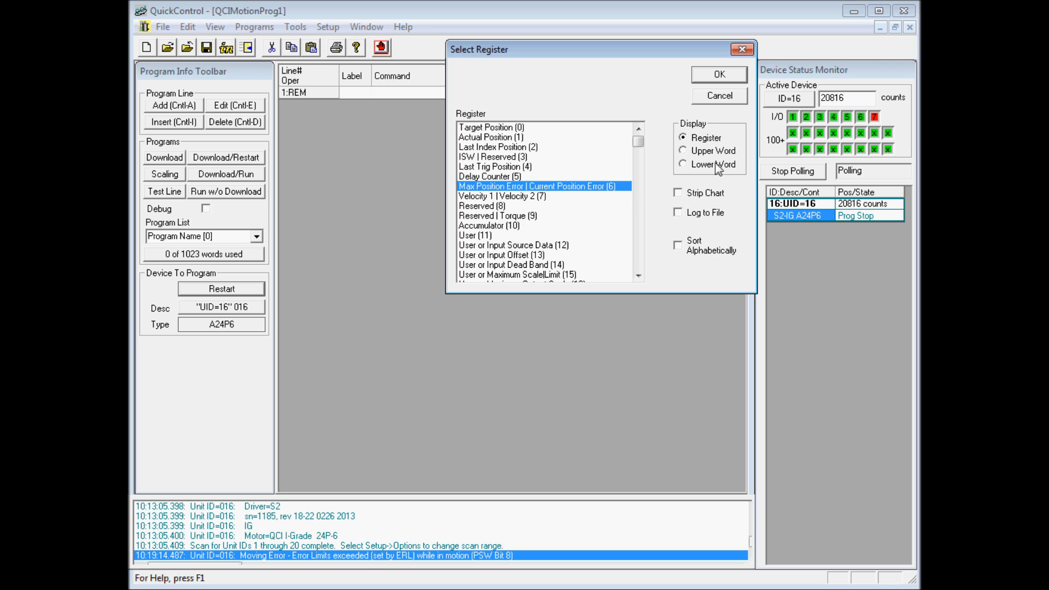
click(723, 78)
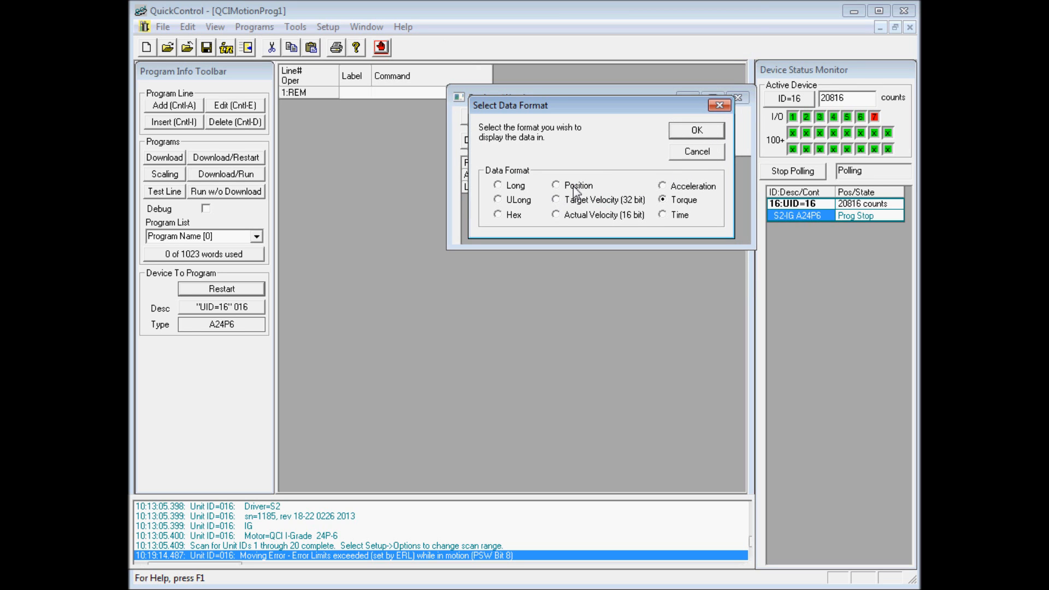
click(711, 127)
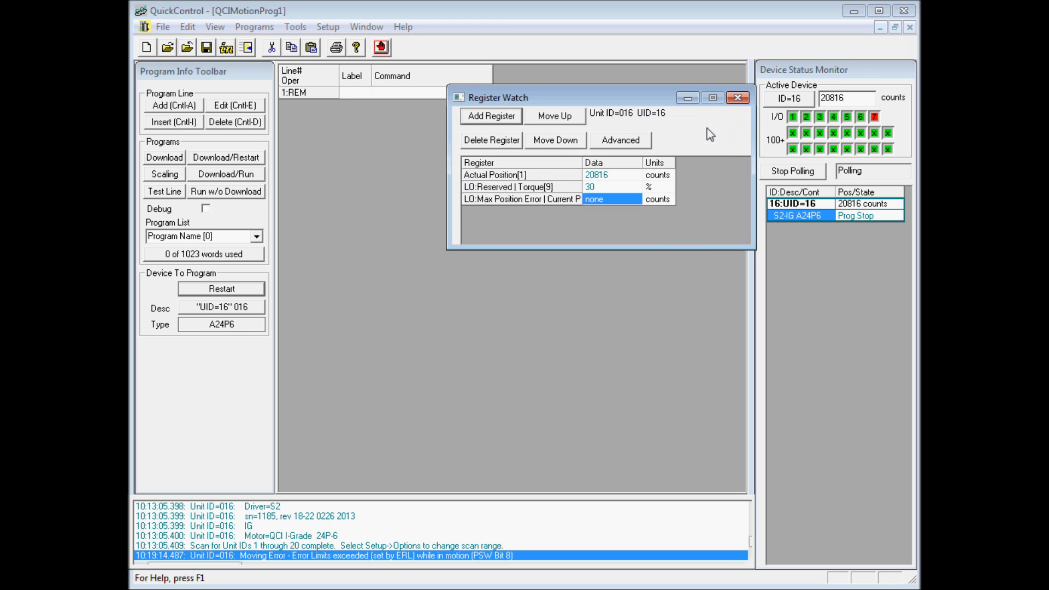
click(599, 200)
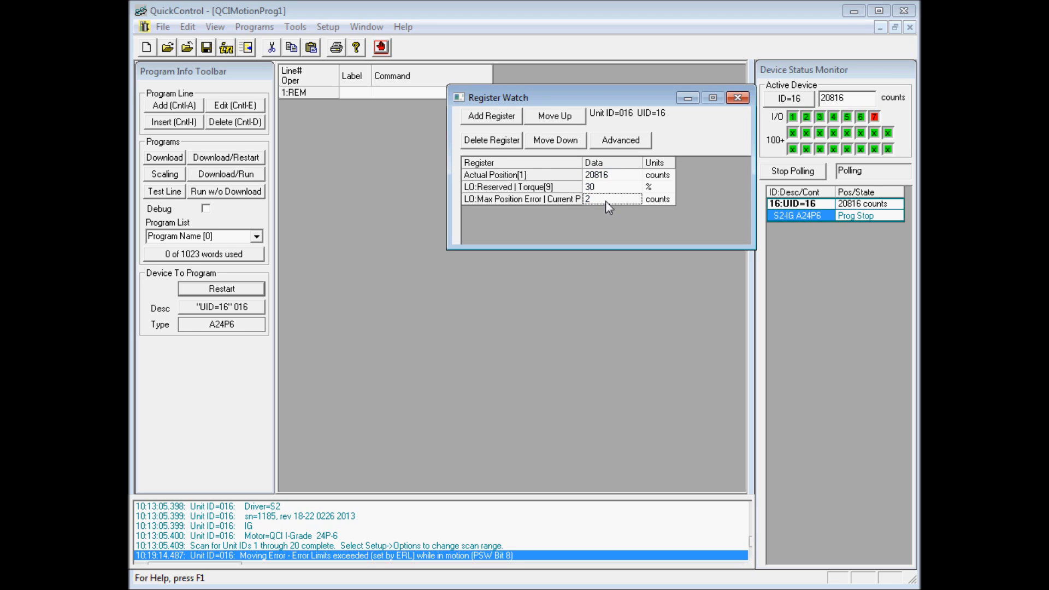
Add the full Target Position (0) register to the watch list in Position format and compare it with Actual Position.
click(503, 116)
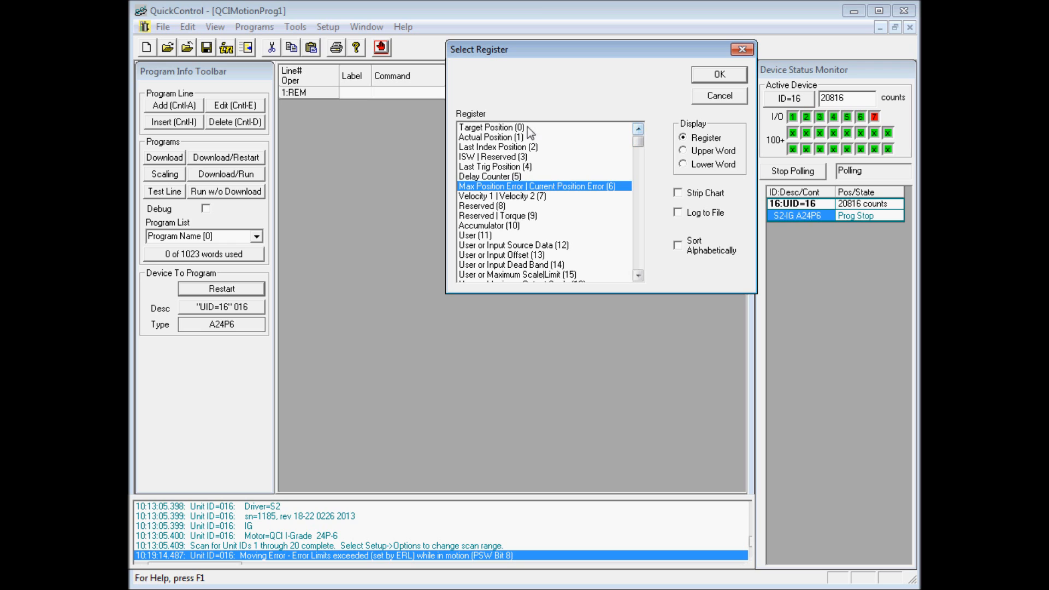
click(518, 128)
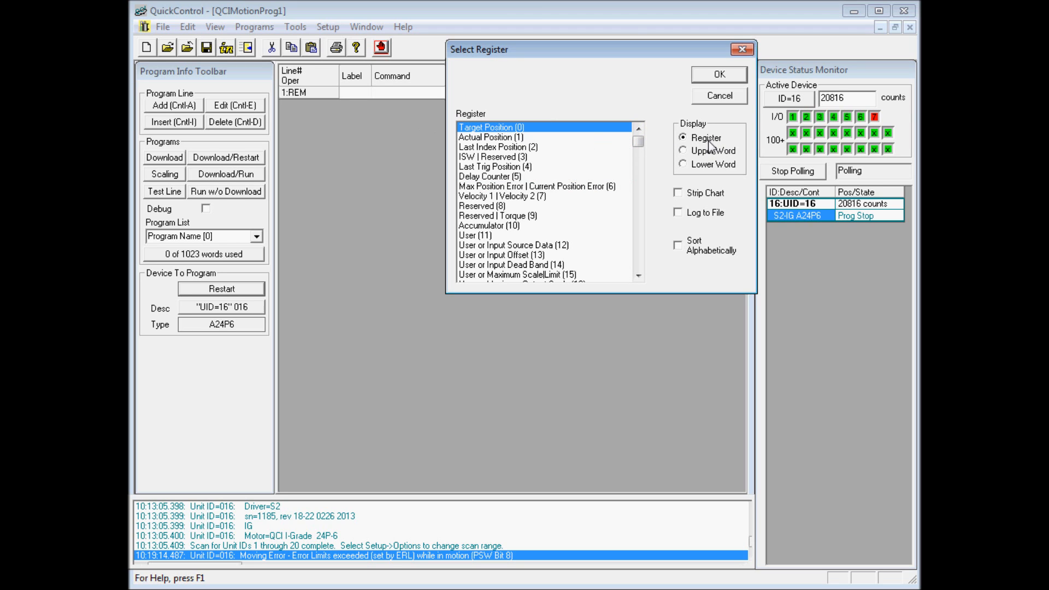
click(719, 75)
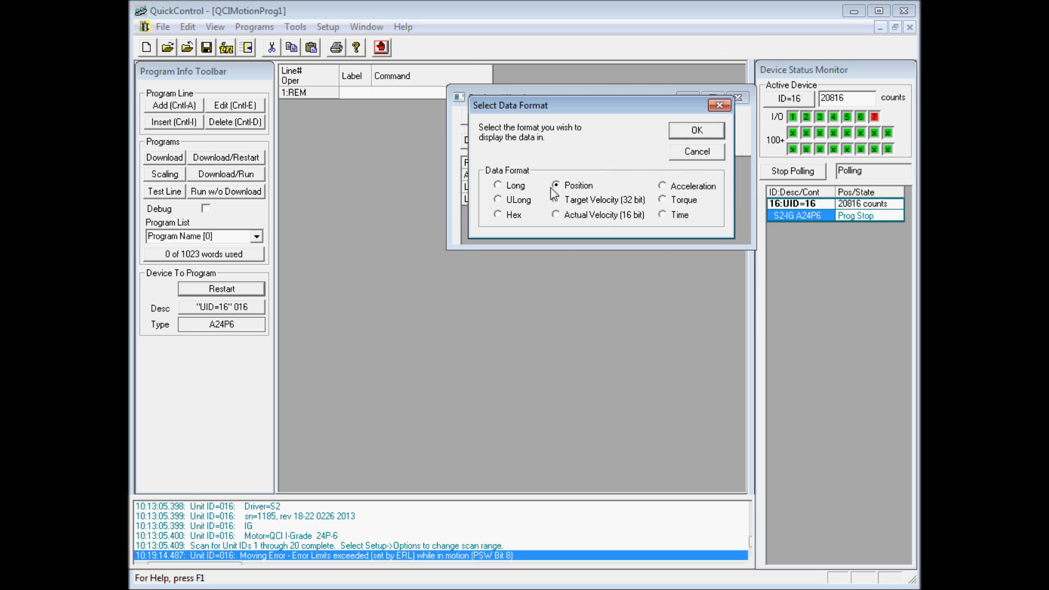
click(707, 132)
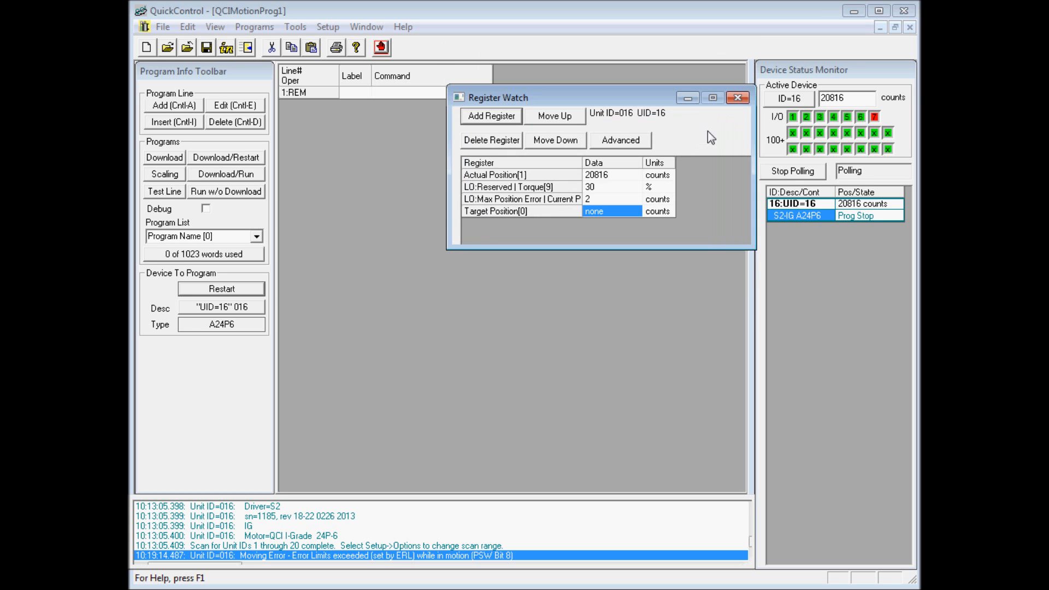
click(522, 212)
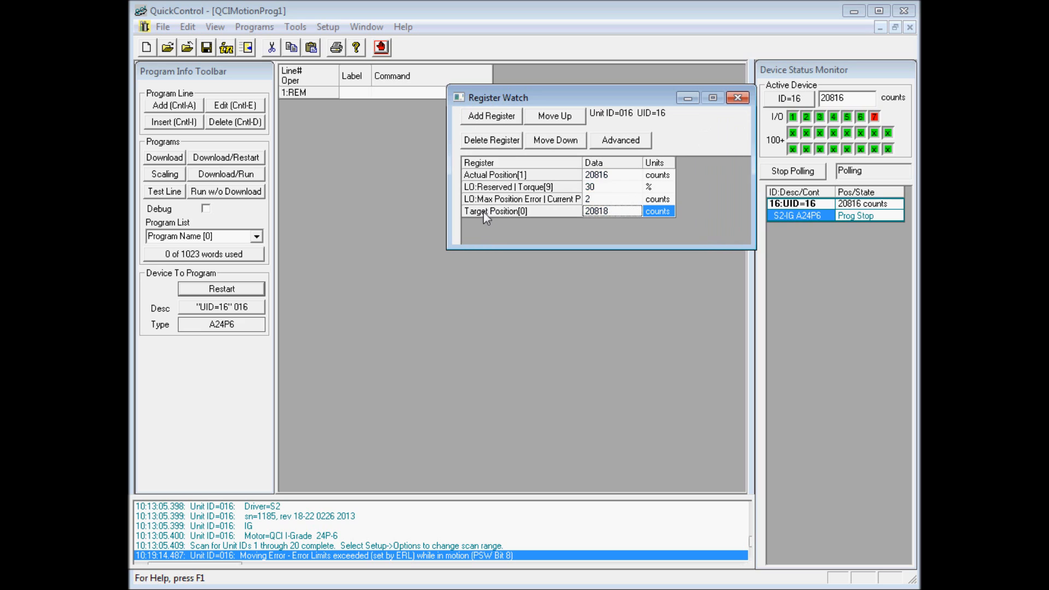
click(596, 176)
click(608, 210)
Widen the Register column to fit the full register names, and make the Register Watch window taller and reposition it.
drag(582, 162, 605, 163)
drag(605, 163, 642, 163)
click(602, 201)
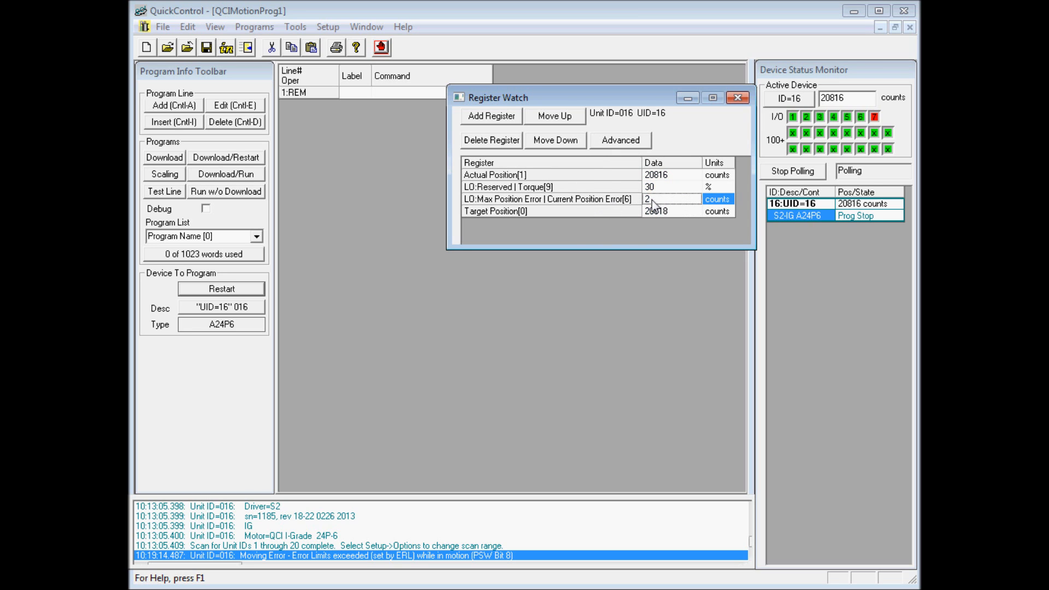
drag(637, 249, 637, 262)
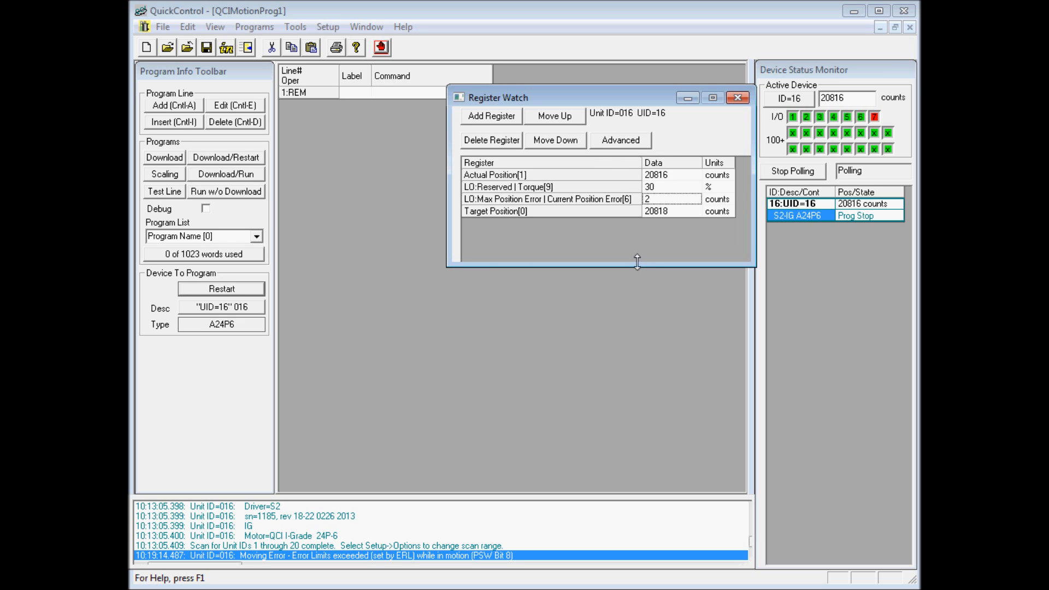
drag(592, 92, 614, 112)
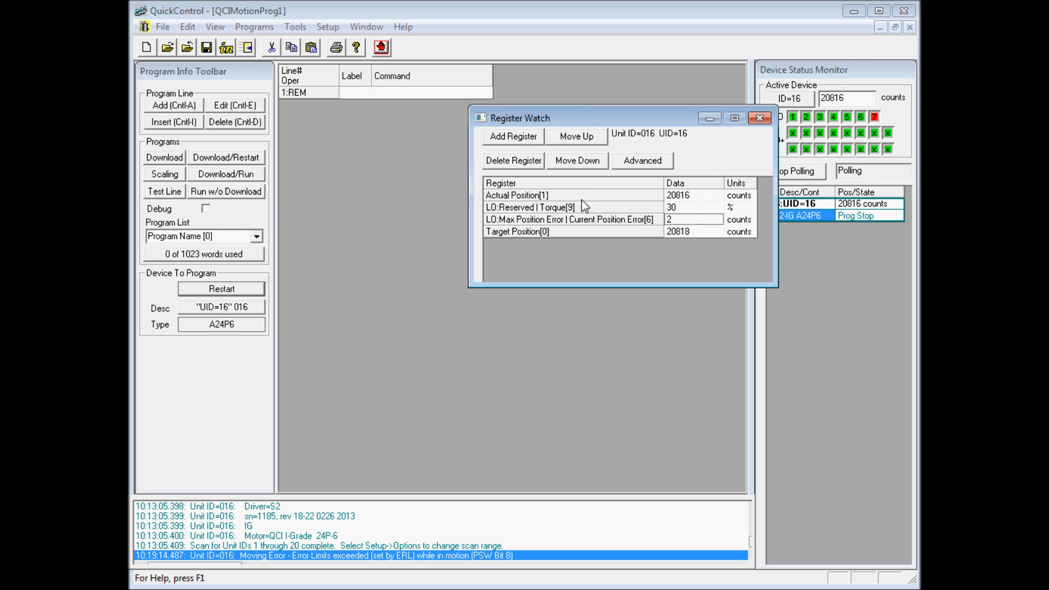
Open a strip chart for the Actual Position[1] register, enlarge it and place it clear of the Register Watch window.
click(538, 197)
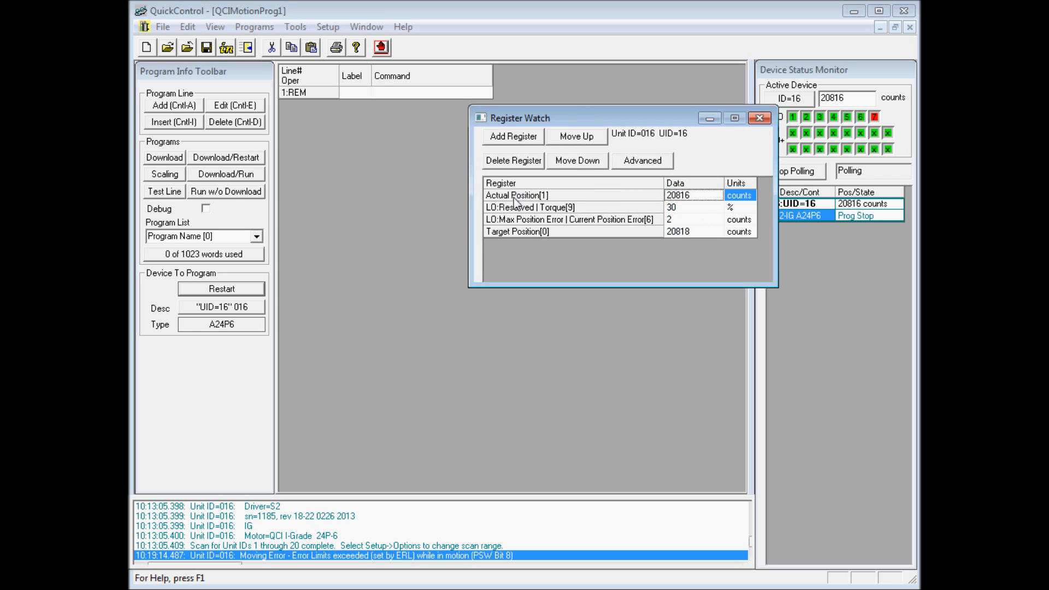
right_click(552, 195)
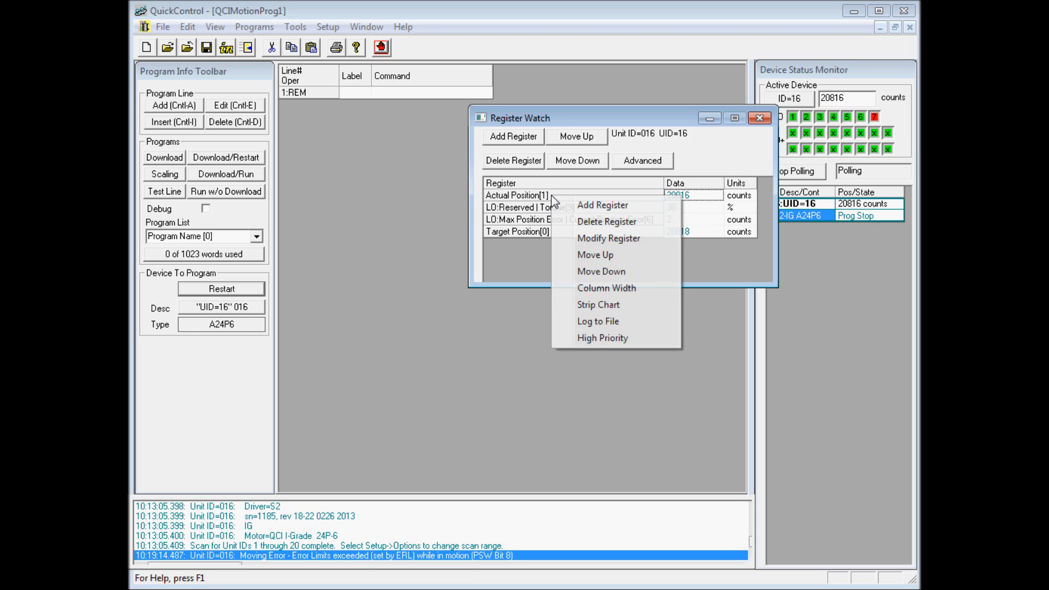
click(605, 311)
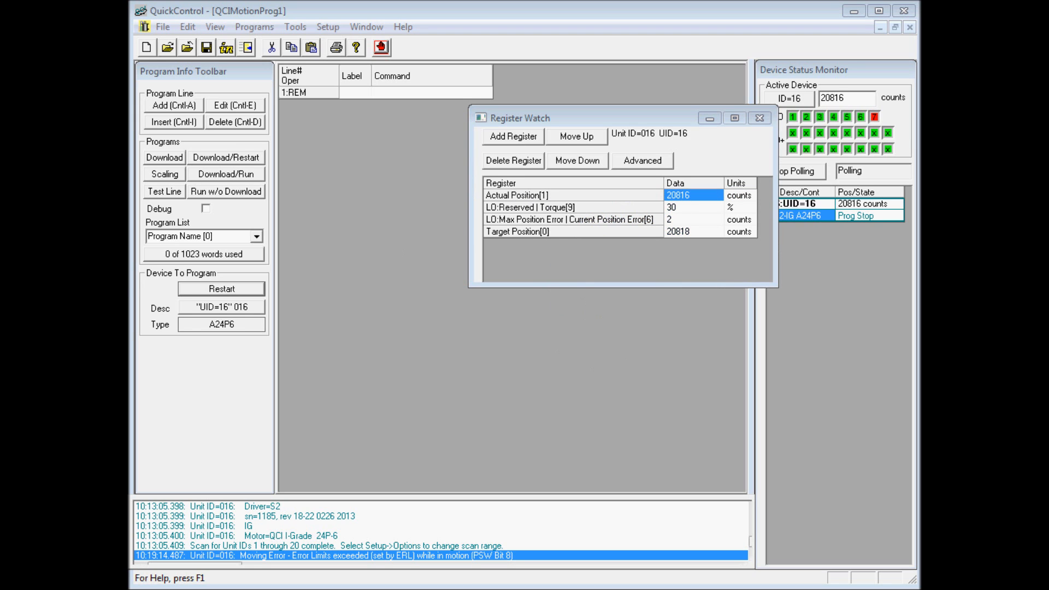
drag(363, 249, 260, 271)
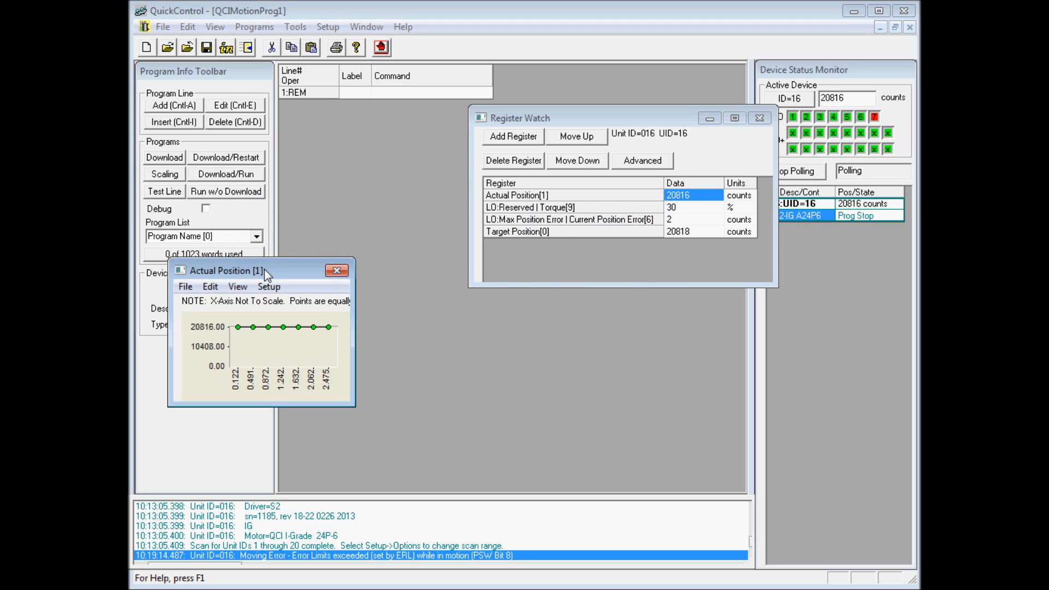
drag(355, 406, 495, 480)
drag(327, 273, 314, 278)
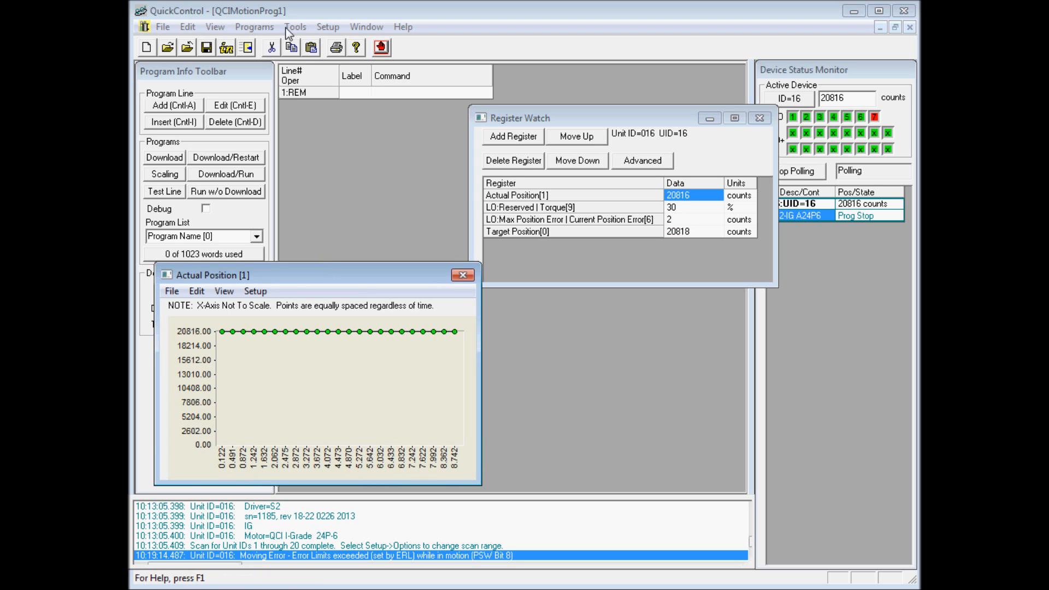
Open the Control Panel below the Actual Position strip chart and jog the motor in both directions.
click(303, 29)
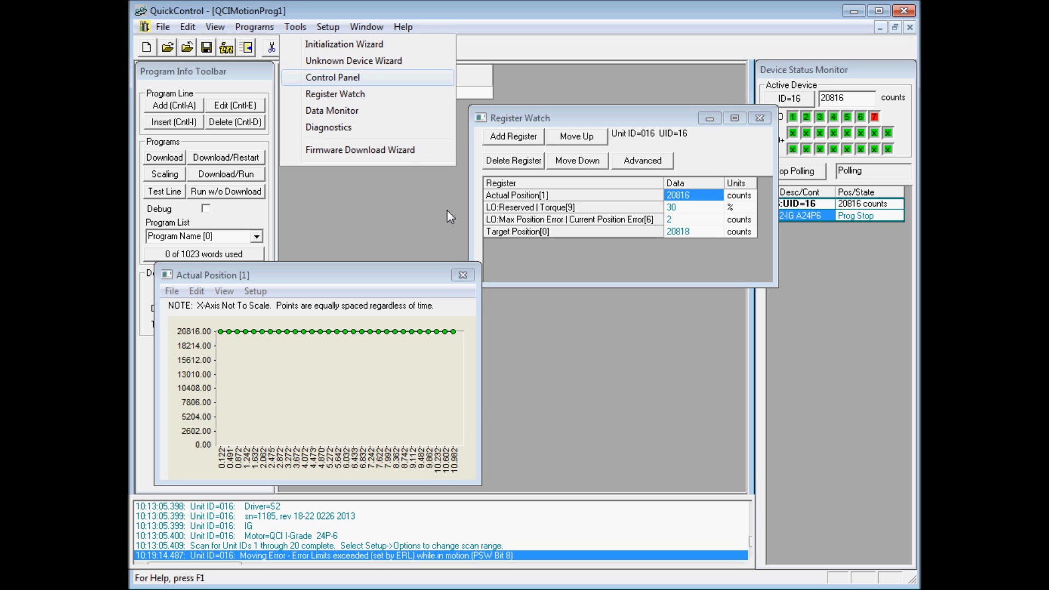
click(332, 77)
drag(431, 105, 567, 248)
drag(262, 270, 263, 36)
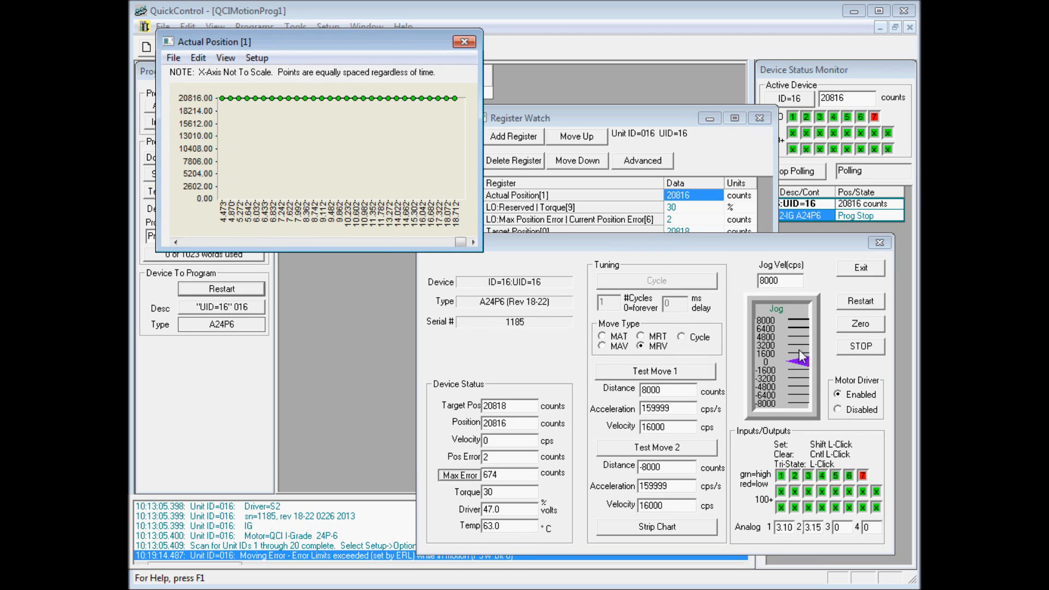
click(806, 373)
mouse_move(806, 366)
mouse_down()
mouse_move(807, 355)
mouse_move(801, 394)
mouse_move(800, 357)
mouse_up()
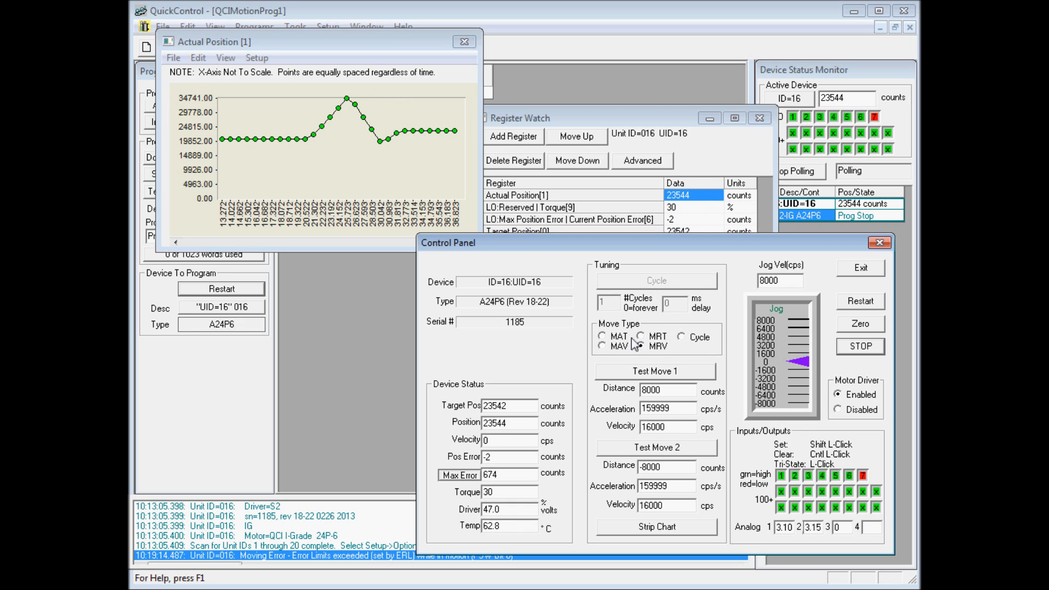
Set Test Move 1 to a distance of 30000 counts, acceleration of 30000 cps/s and velocity of 5000 cps.
double_click(666, 390)
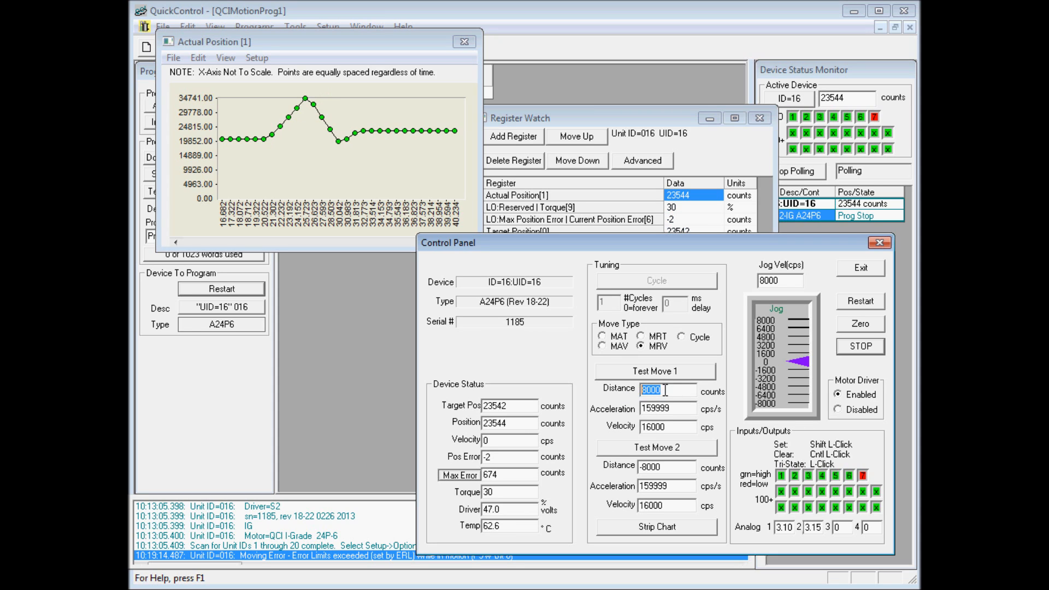
text(4)
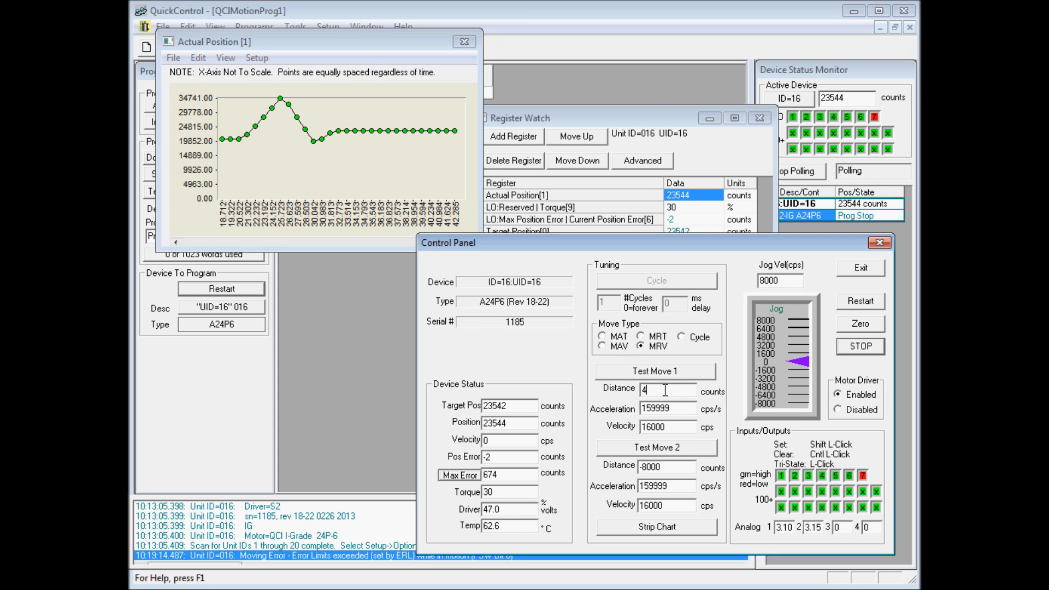
text(3)
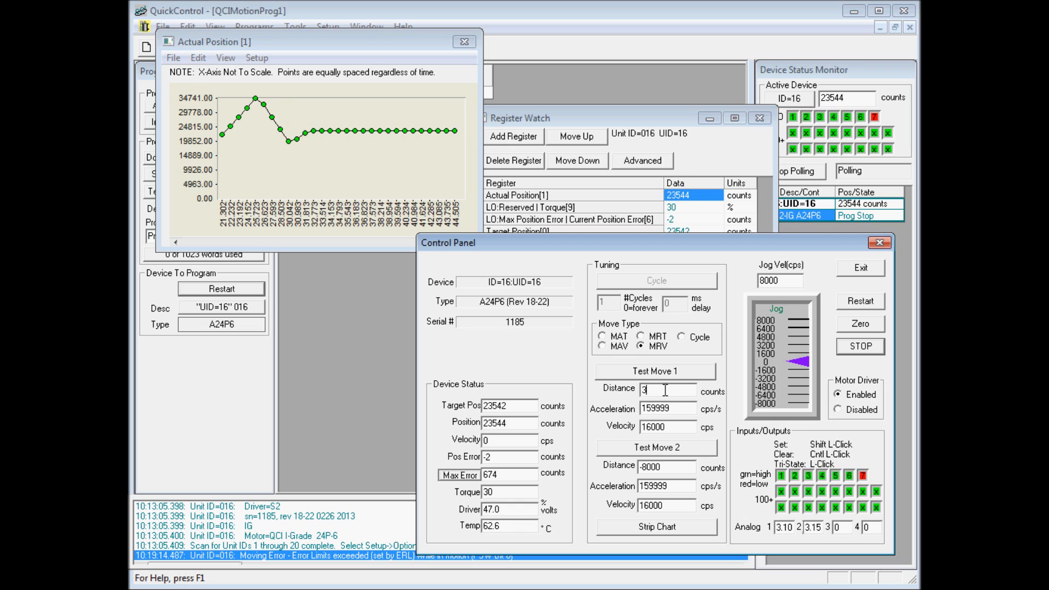
text(0000)
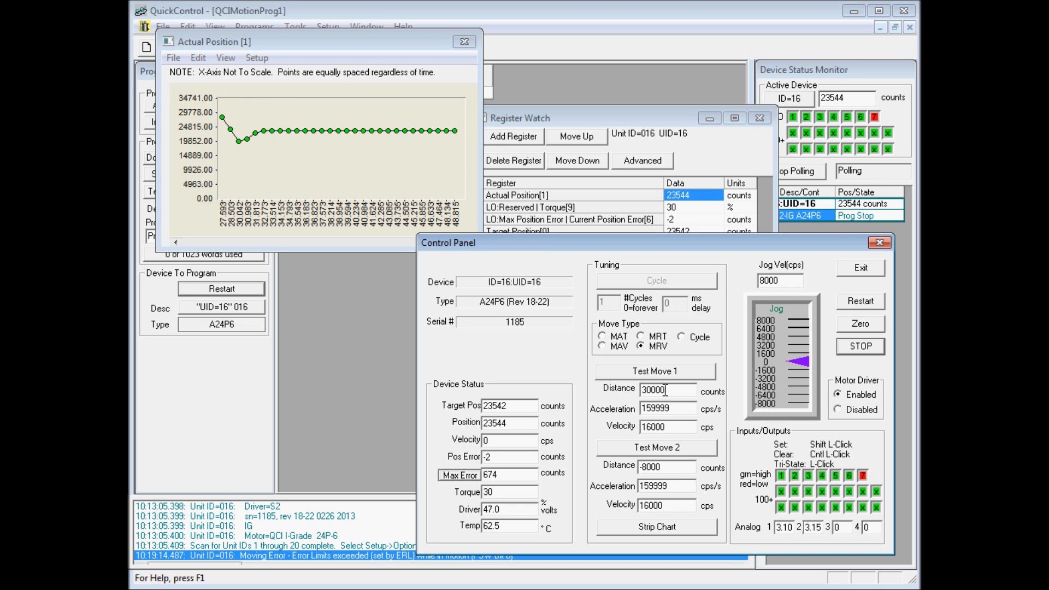
double_click(656, 410)
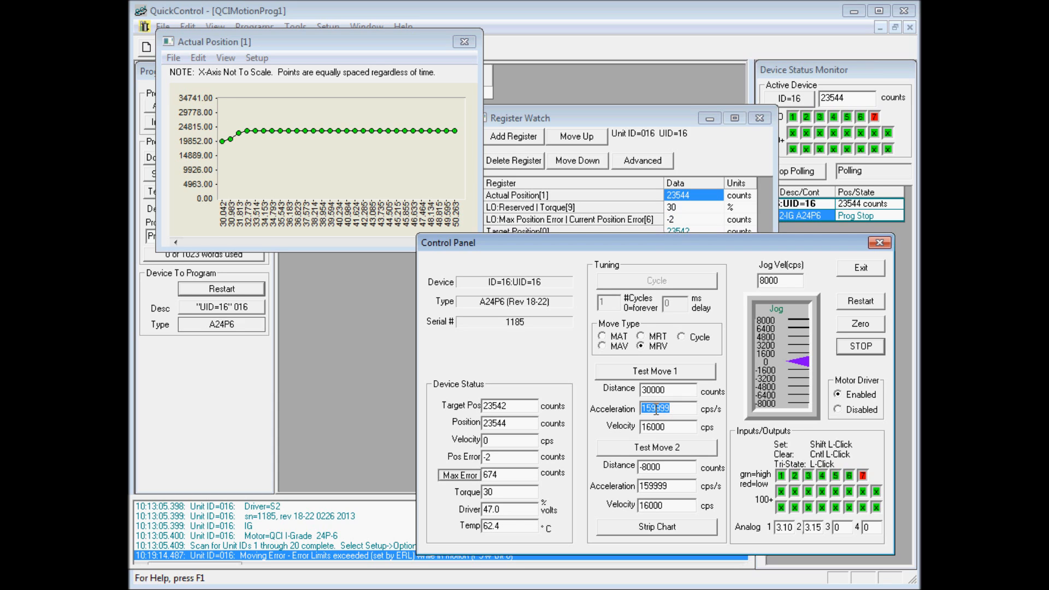
text(30000)
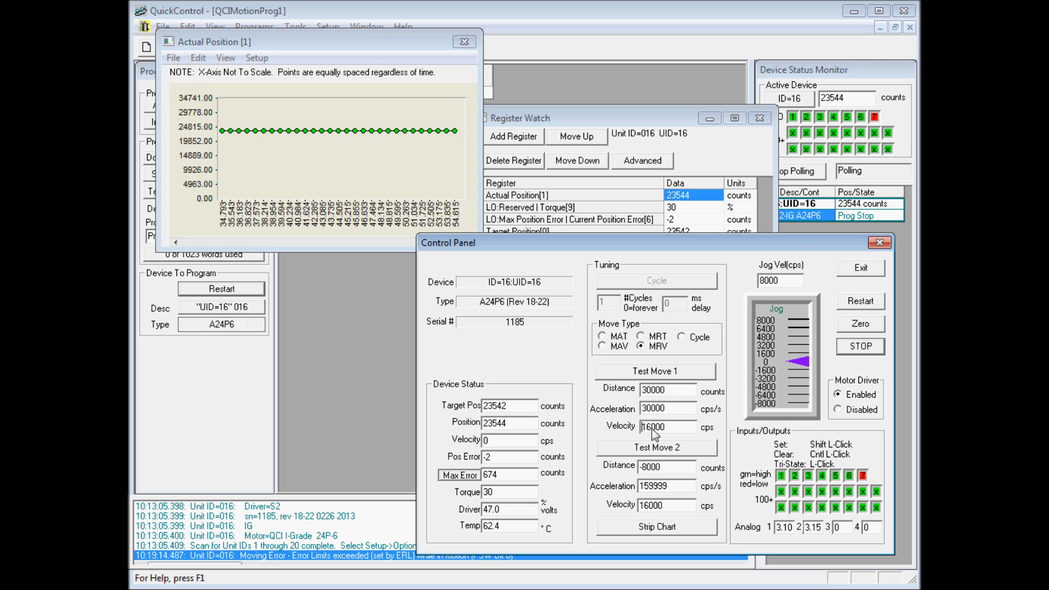
double_click(651, 425)
text(5000)
click(675, 413)
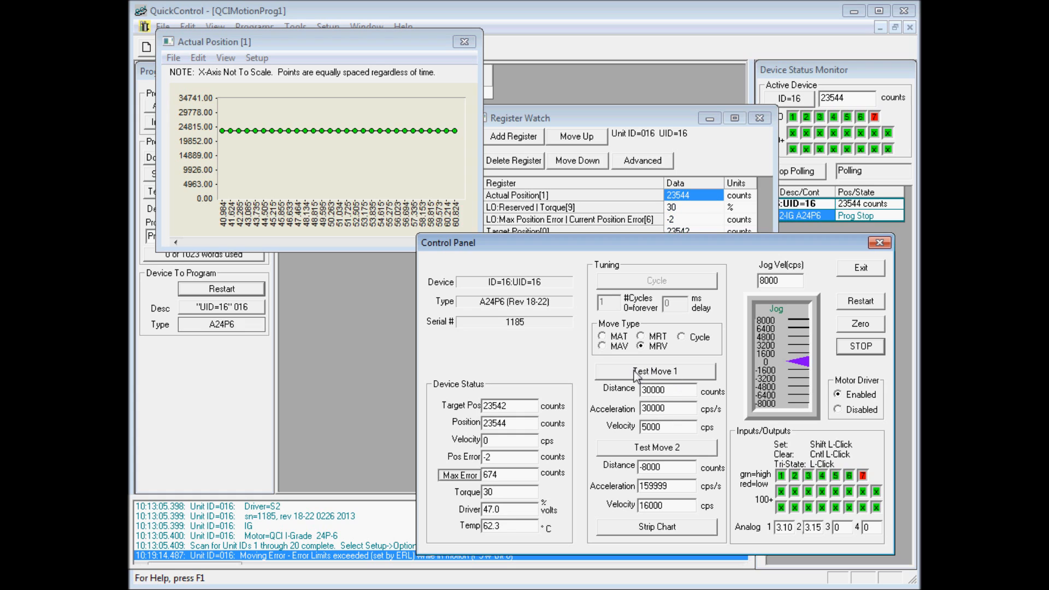
Run Test Move 1 with the Actual Position strip chart recording the motion.
click(703, 378)
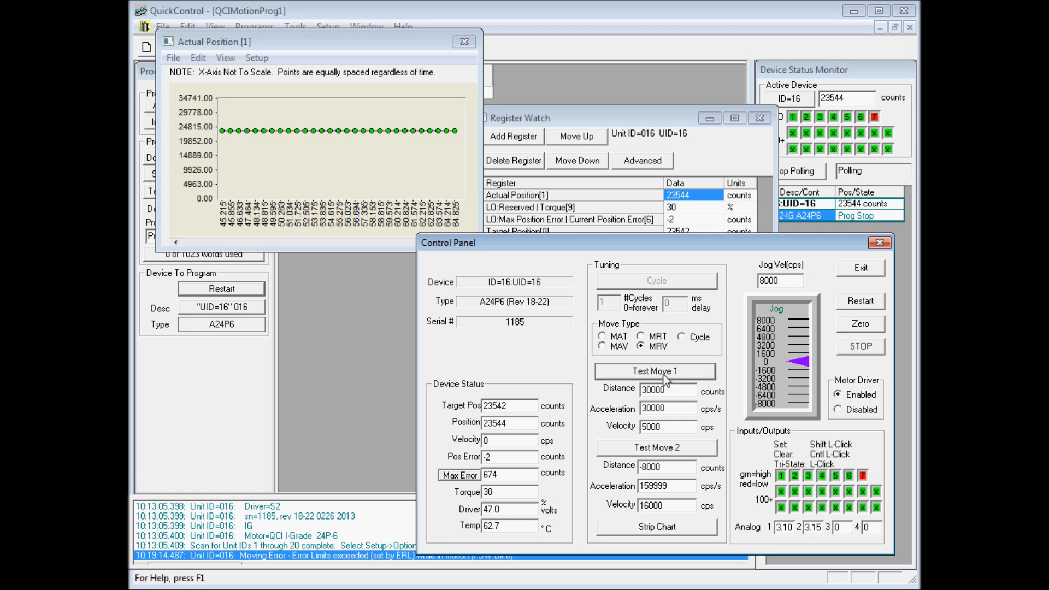
click(693, 378)
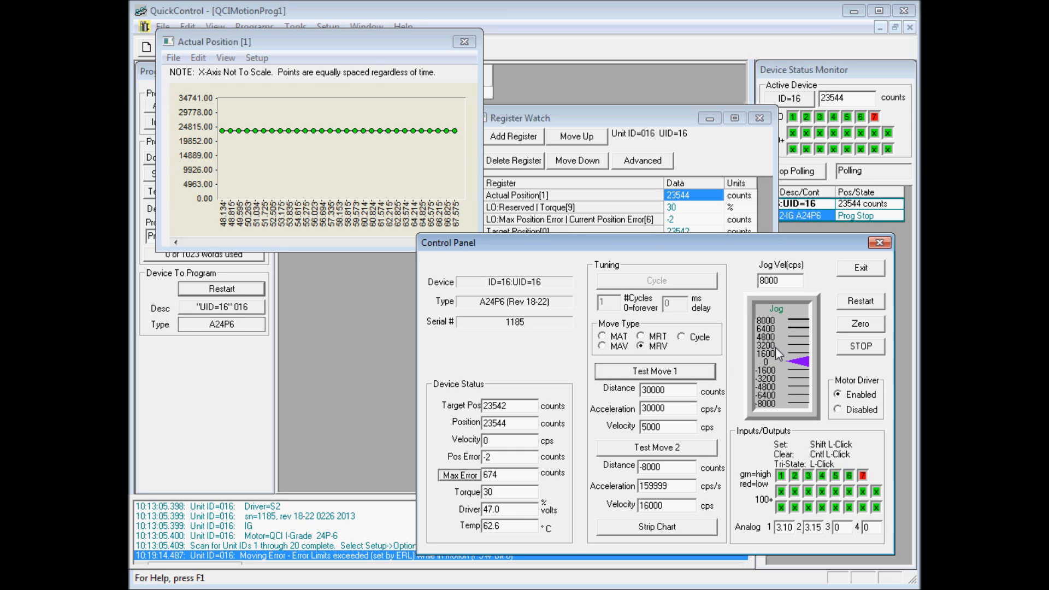
click(857, 351)
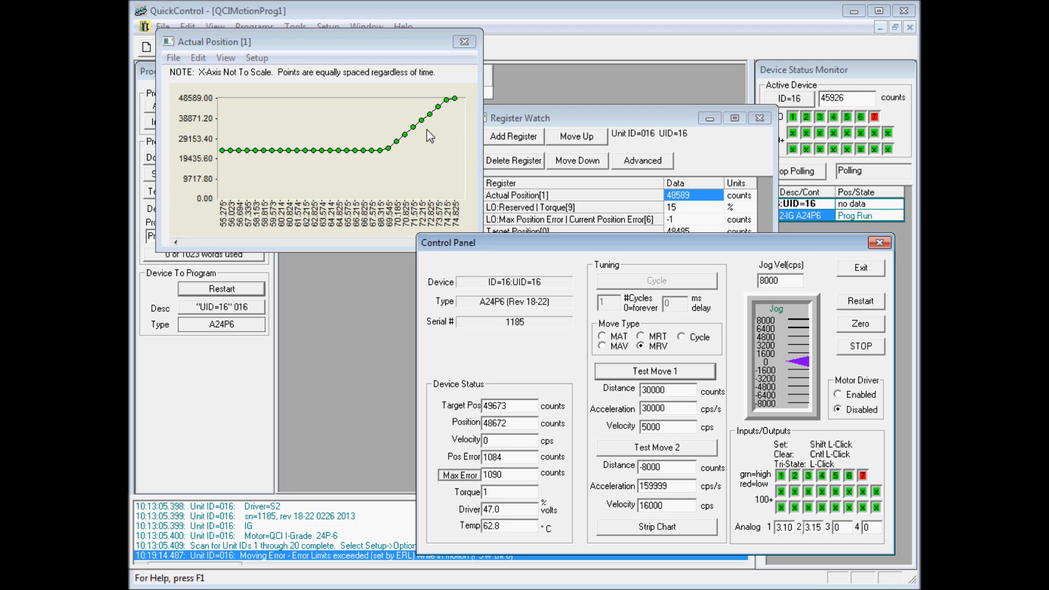
Close the Actual Position strip chart, Control Panel and Register Watch, keeping the Kill Motor message open and moved aside.
drag(267, 46, 347, 123)
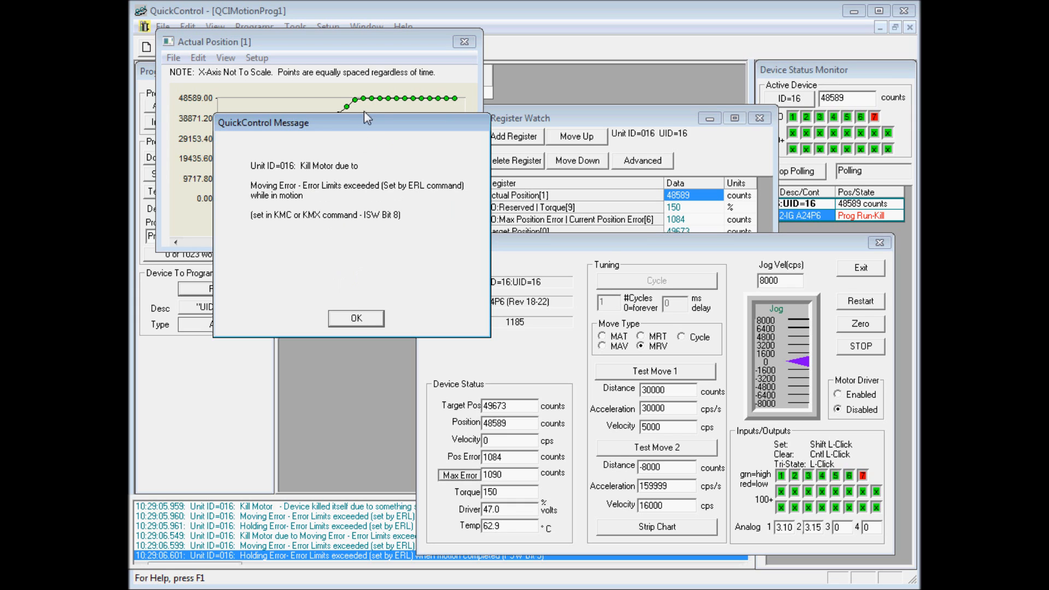
drag(358, 123, 305, 126)
click(345, 58)
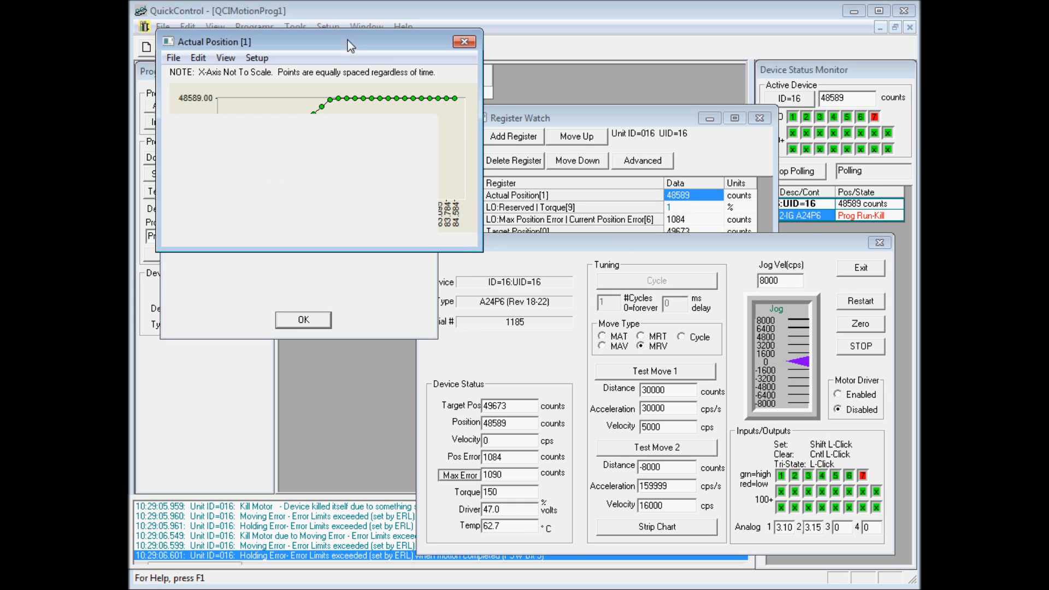
click(464, 43)
click(861, 268)
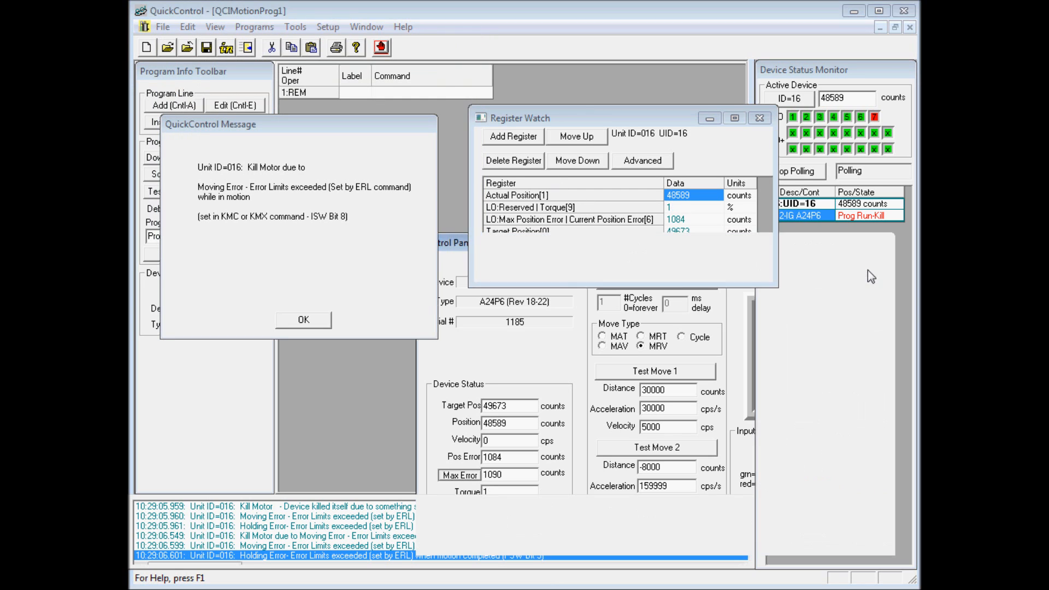
click(759, 118)
drag(323, 127, 336, 92)
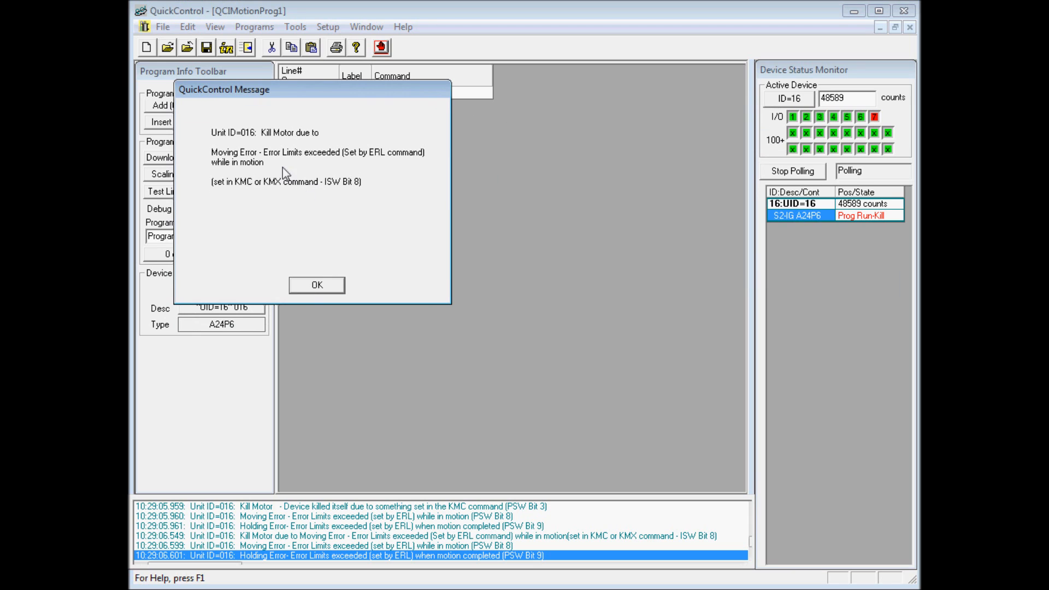
drag(285, 87, 300, 112)
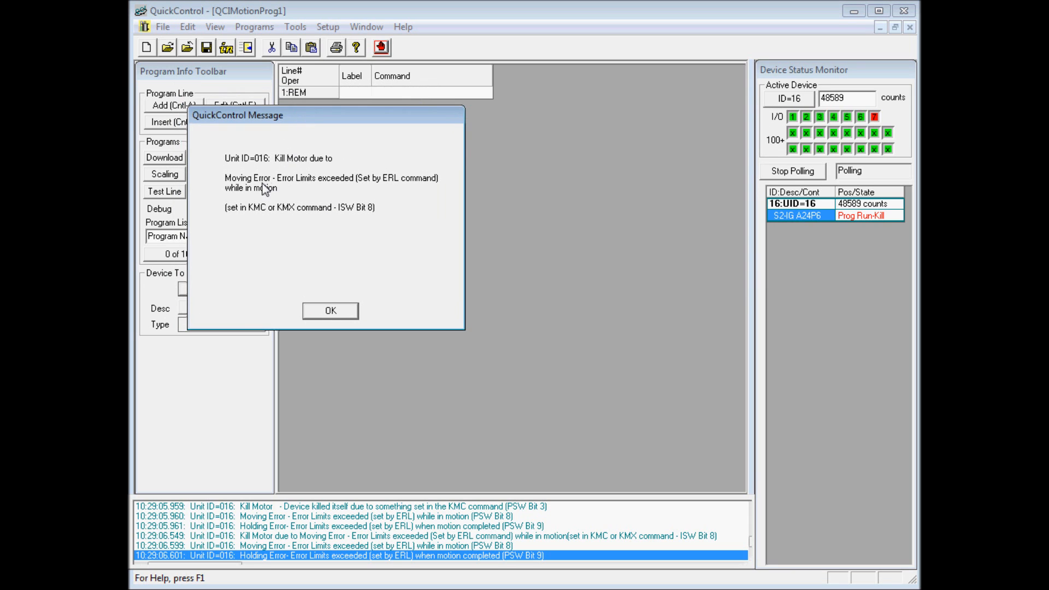
Open the device's Diagnostics, examine the Moving Error and Holding Error bits of the ISW word, and dismiss the Kill Motor message.
click(296, 26)
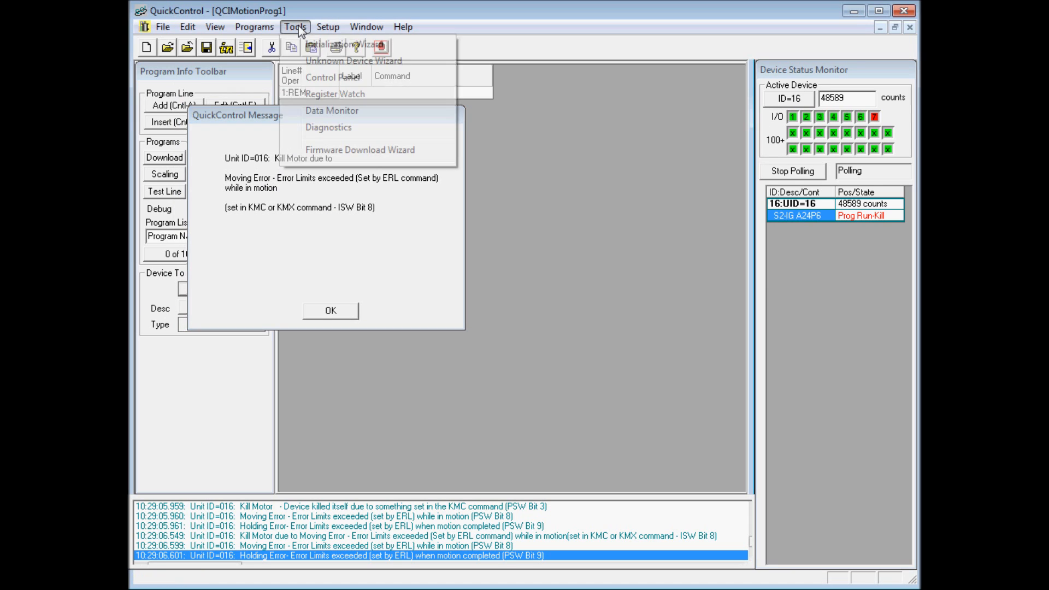
click(327, 127)
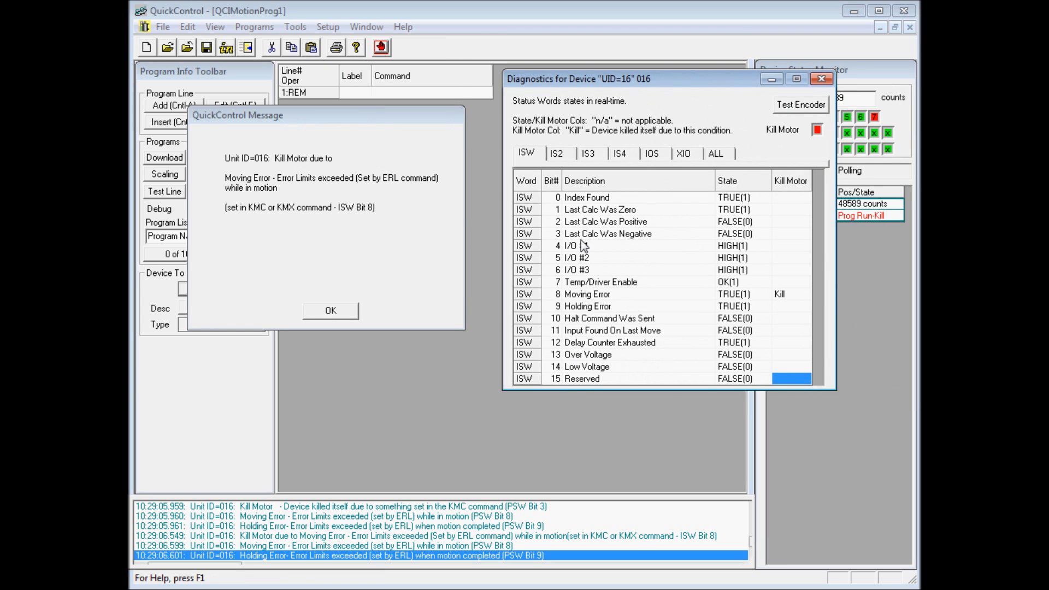
click(605, 298)
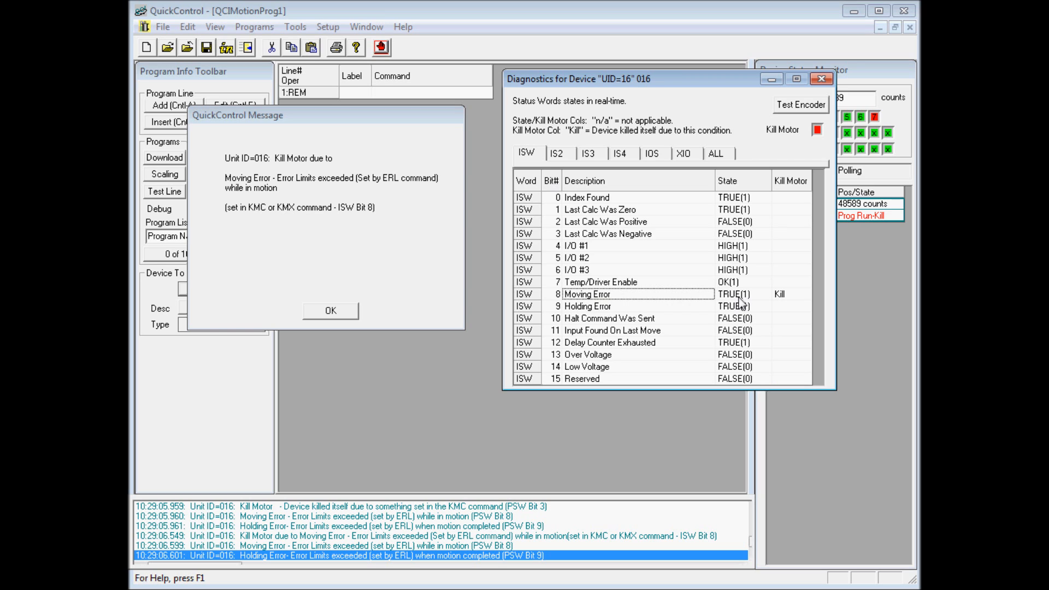
click(768, 297)
click(791, 296)
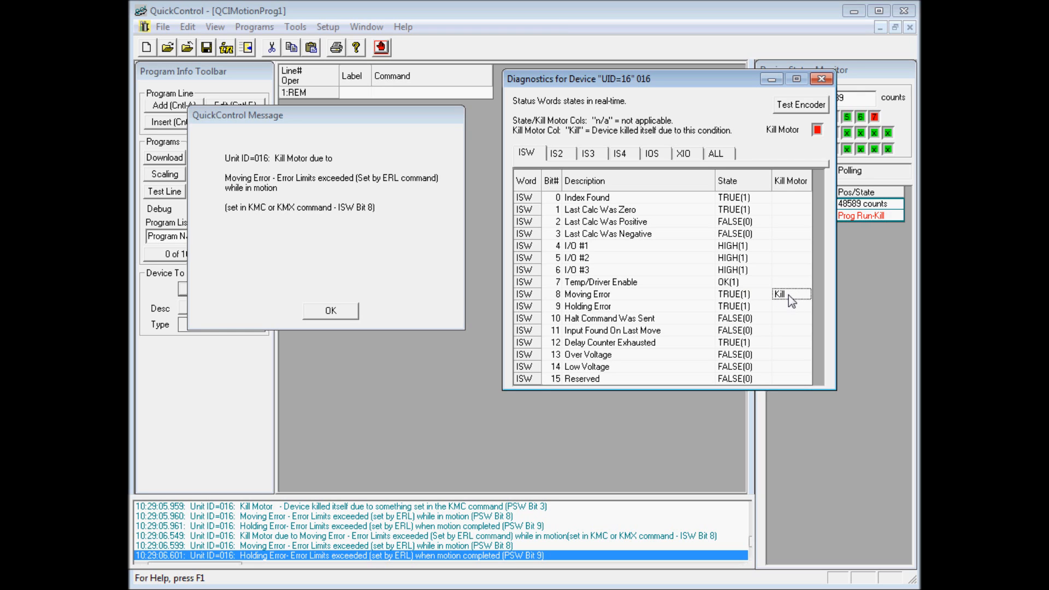
click(736, 297)
click(705, 297)
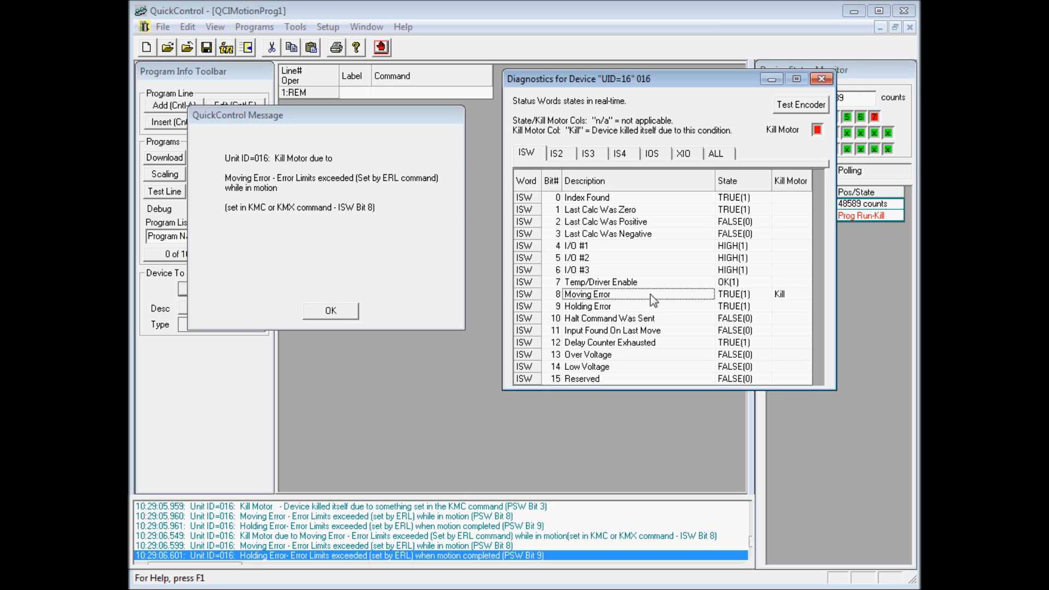
click(590, 306)
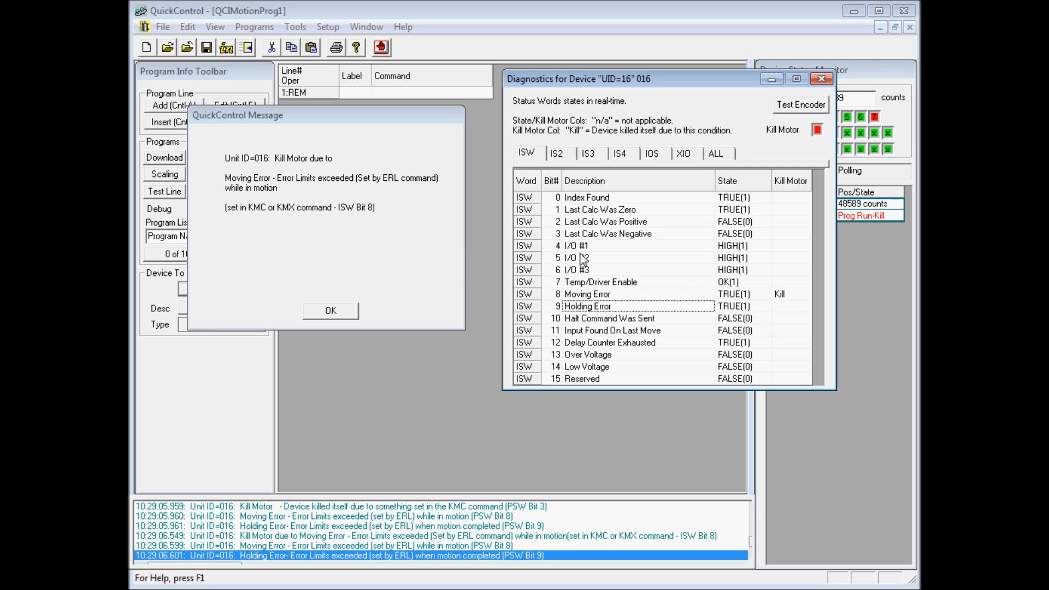
click(331, 311)
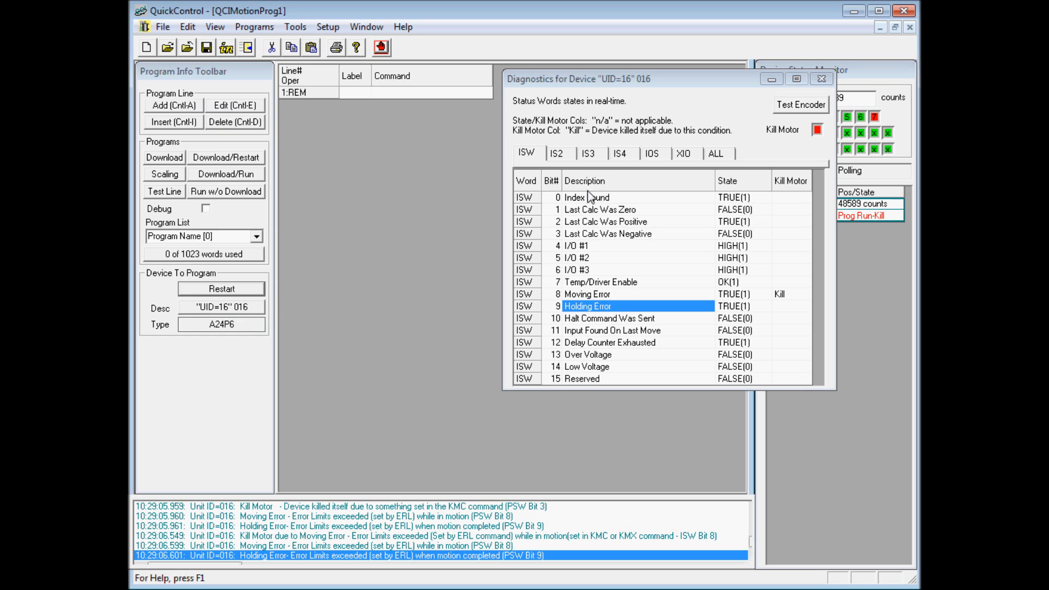
Review the IS2, IS3, IS4, IOS and XIO status words in Diagnostics and close the window.
click(570, 155)
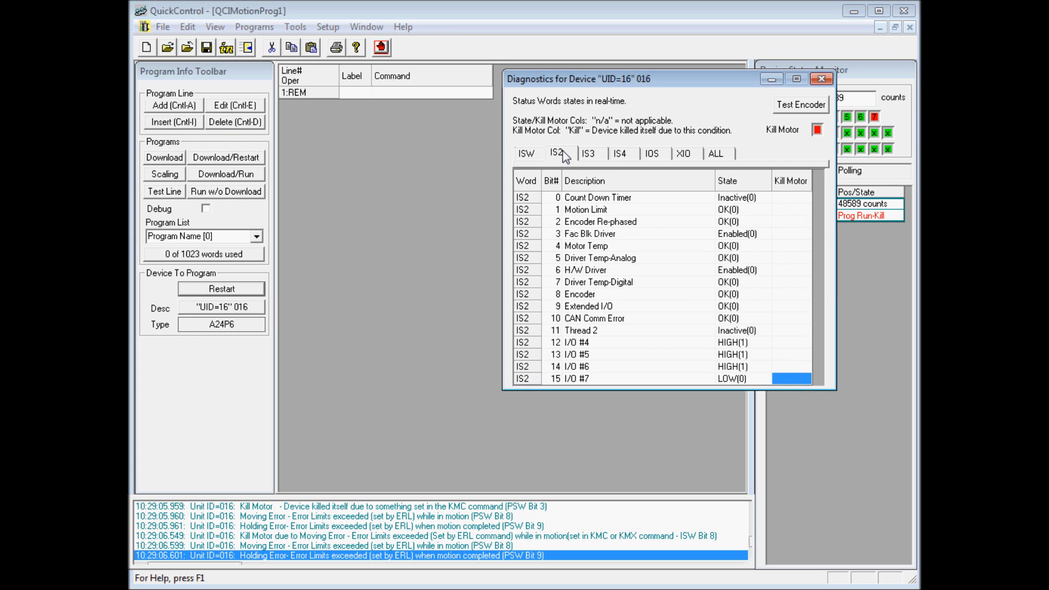
drag(617, 83, 547, 109)
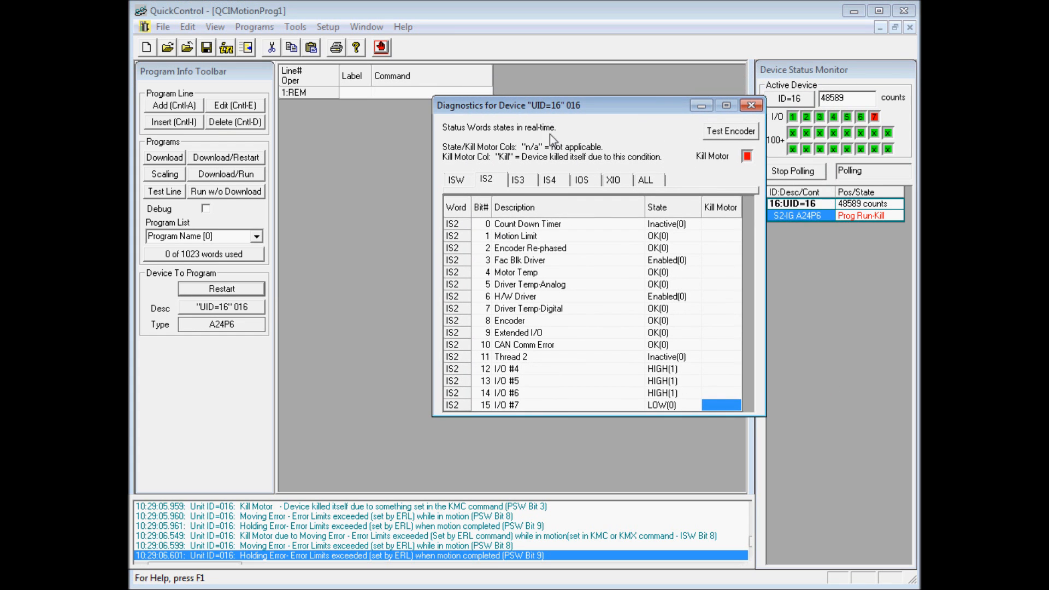
click(515, 182)
click(549, 182)
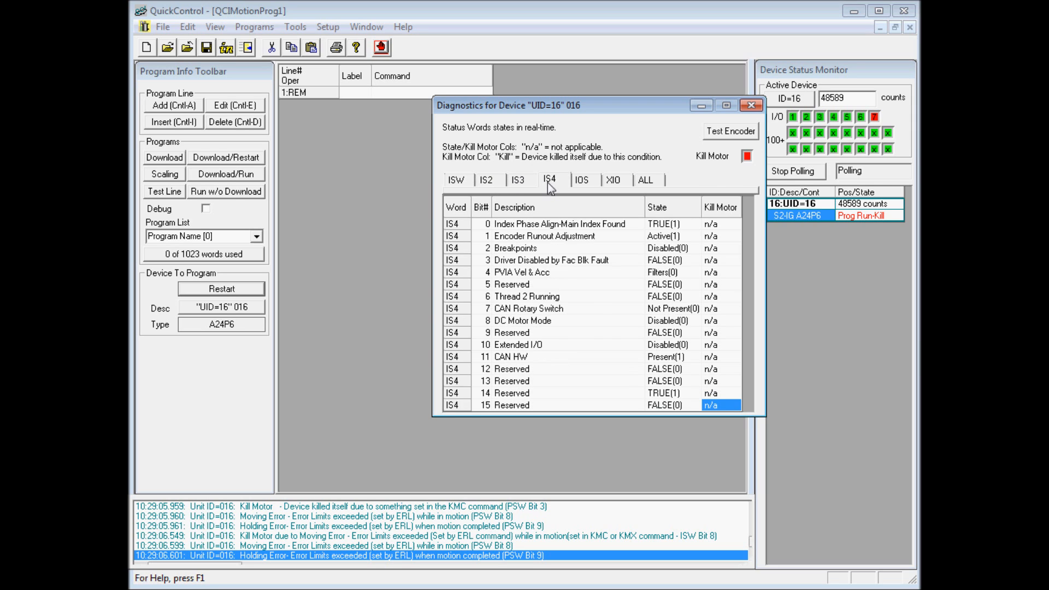
click(587, 184)
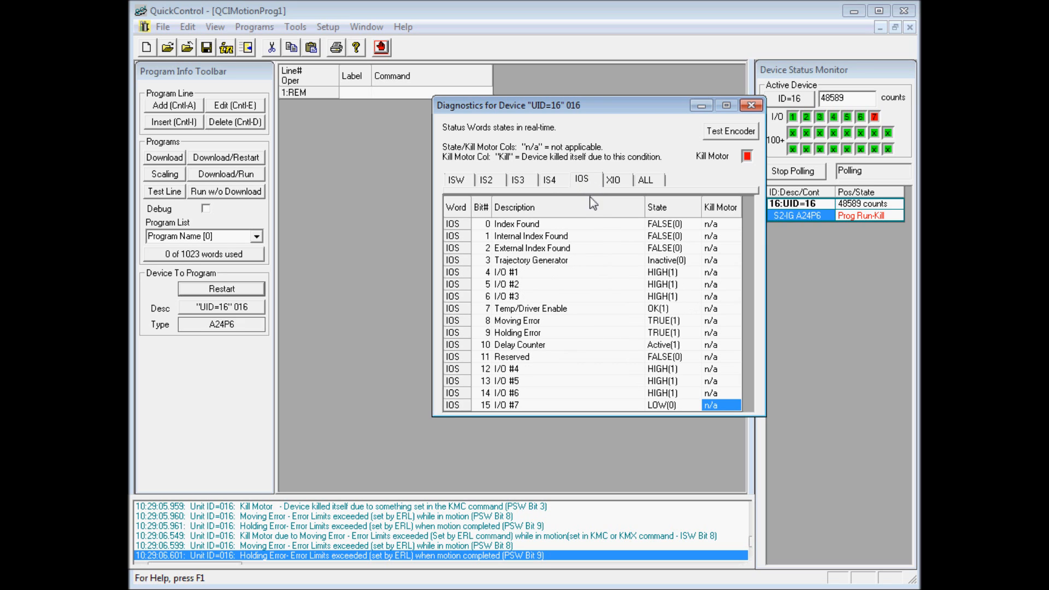
click(614, 182)
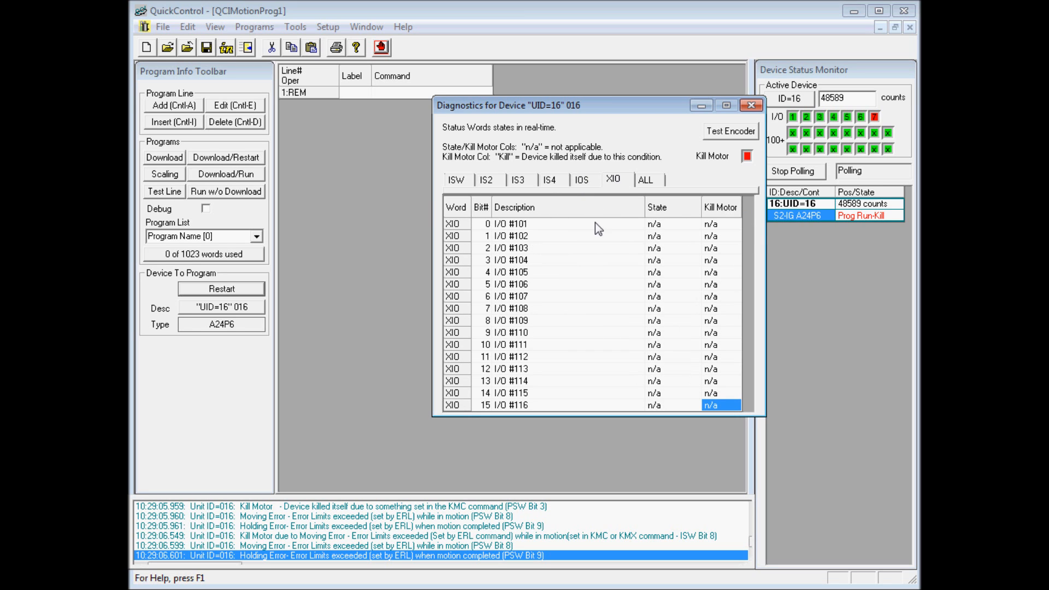
click(748, 108)
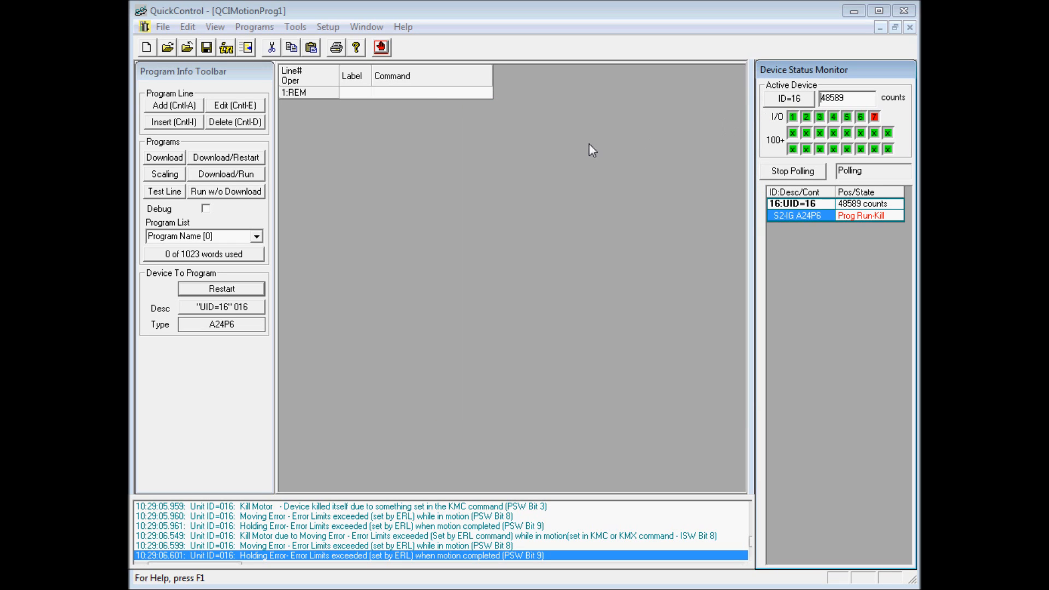